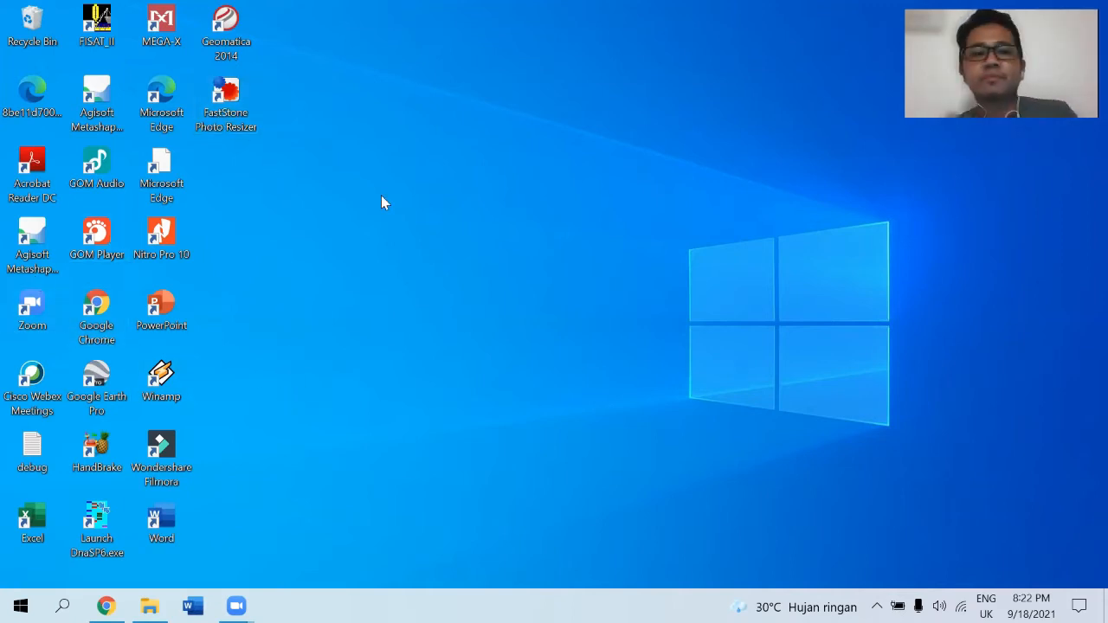
Launch FastStone Photo Resizer and reposition its window on the desktop.
click(236, 126)
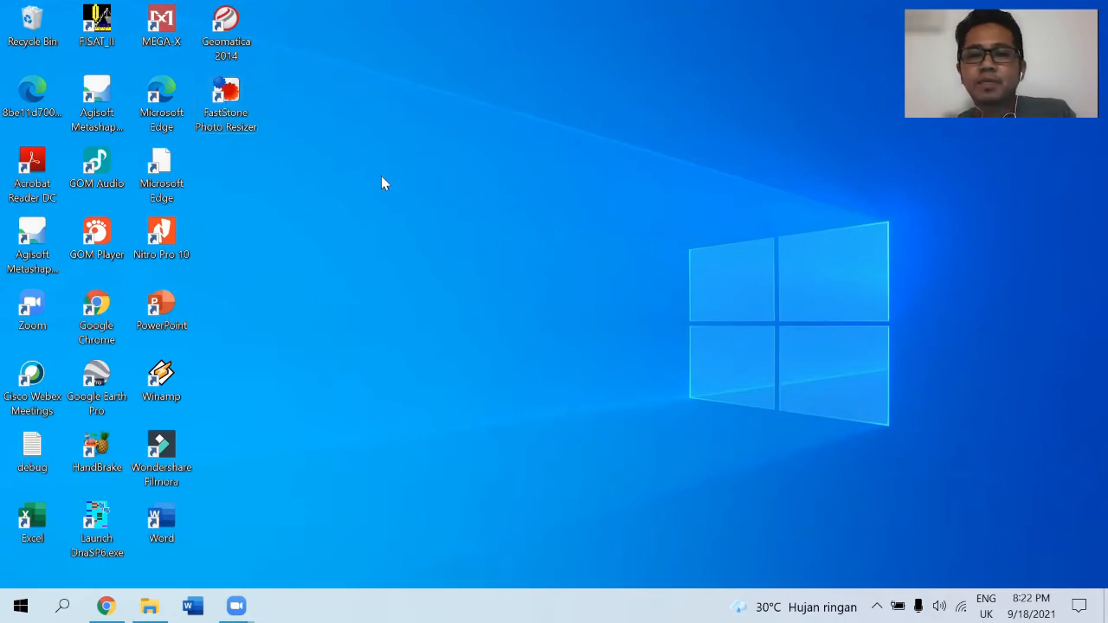
double_click(222, 126)
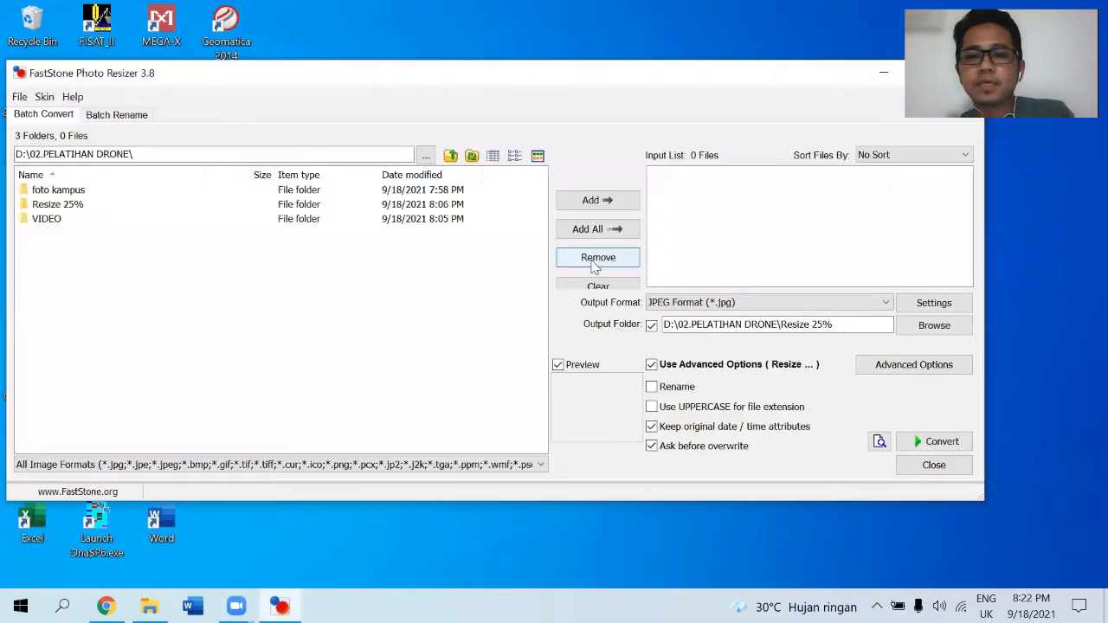
drag(540, 72, 541, 54)
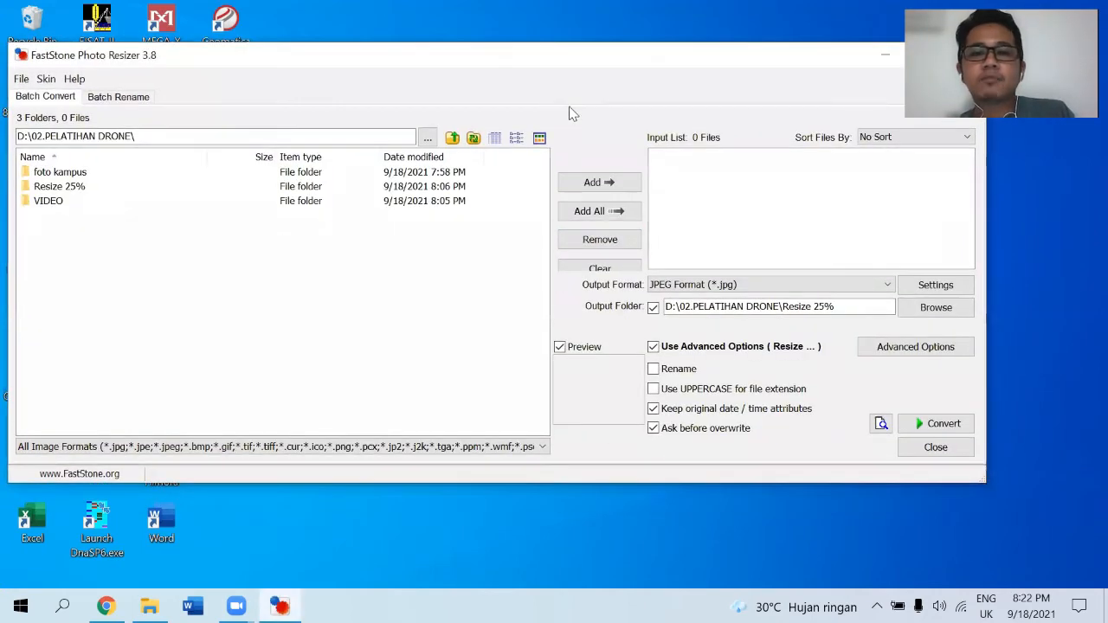
Browse from the root of drive D: into 02.PELATIHAN DRONE and open the foto kampus folder as the photo source.
click(452, 140)
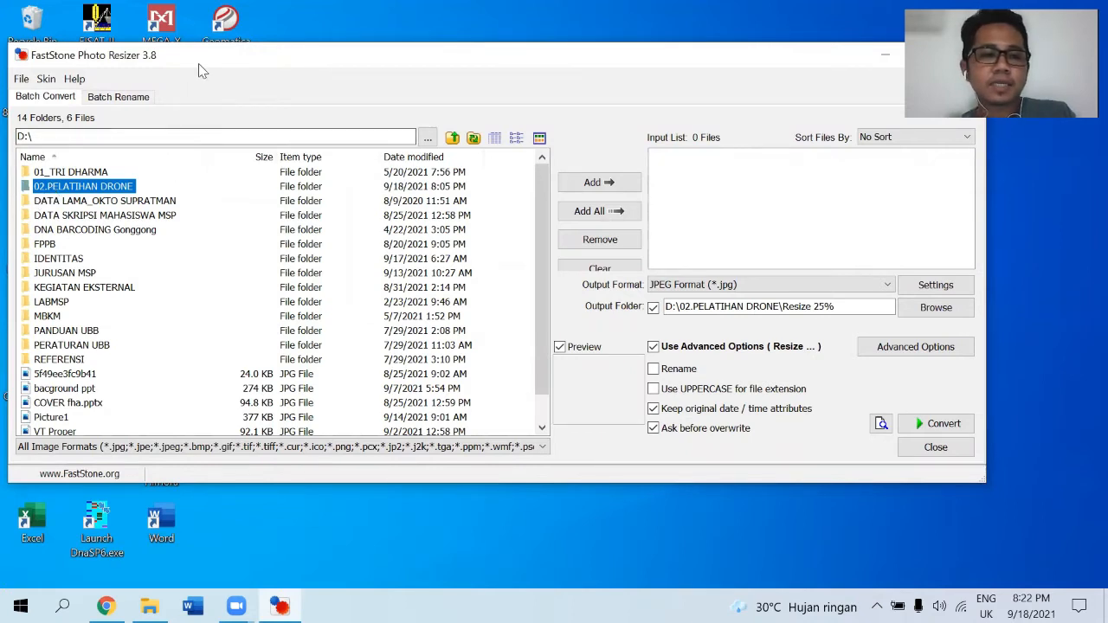
drag(191, 59, 212, 32)
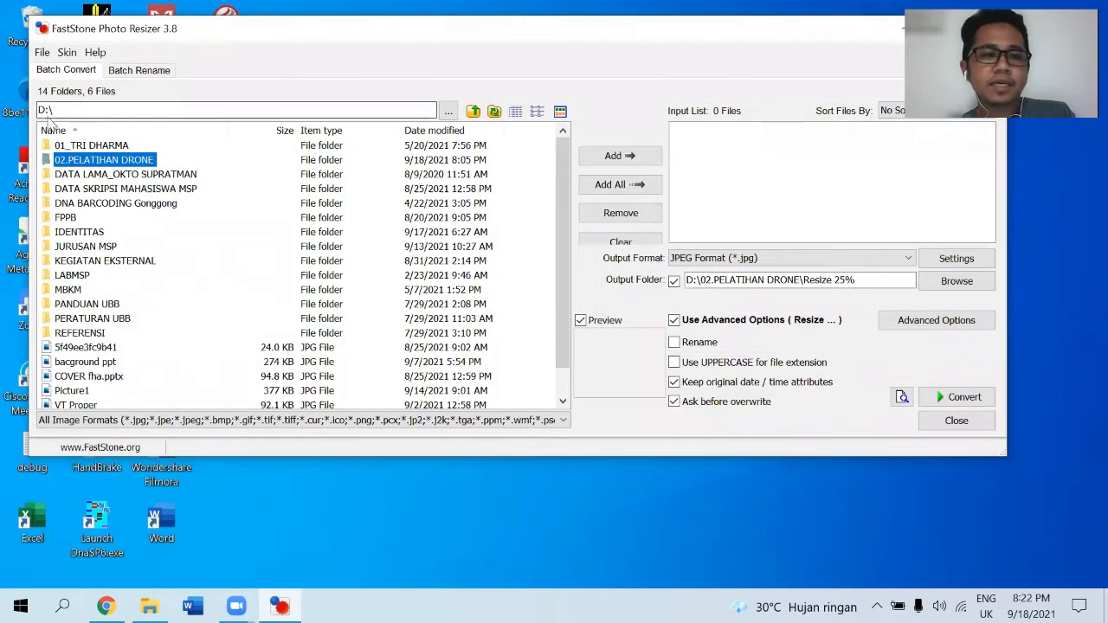
double_click(86, 163)
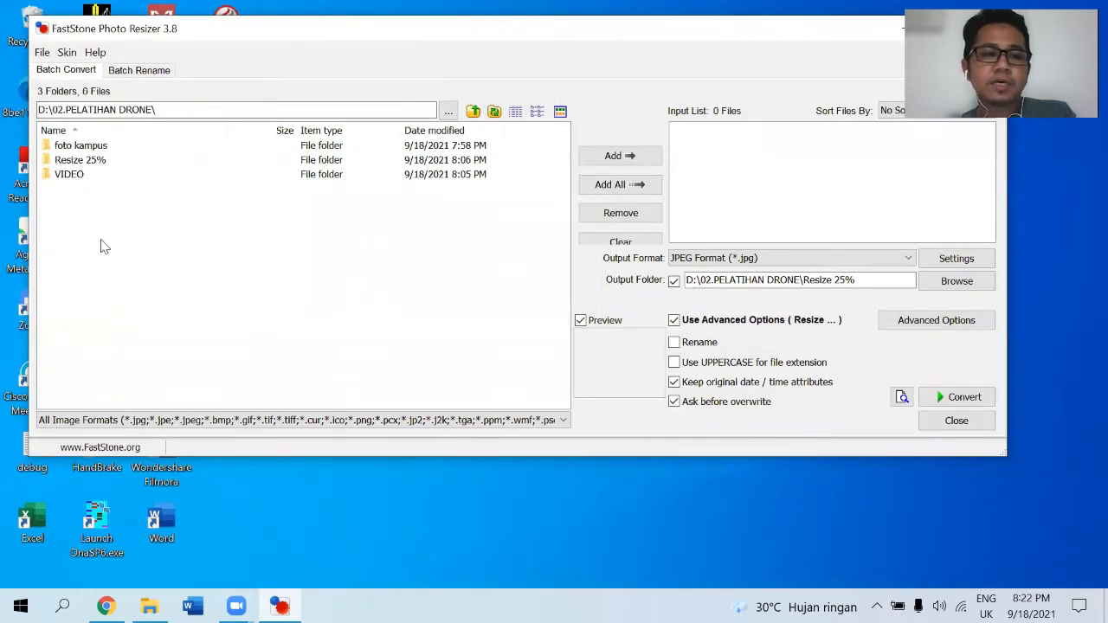
double_click(68, 147)
click(71, 147)
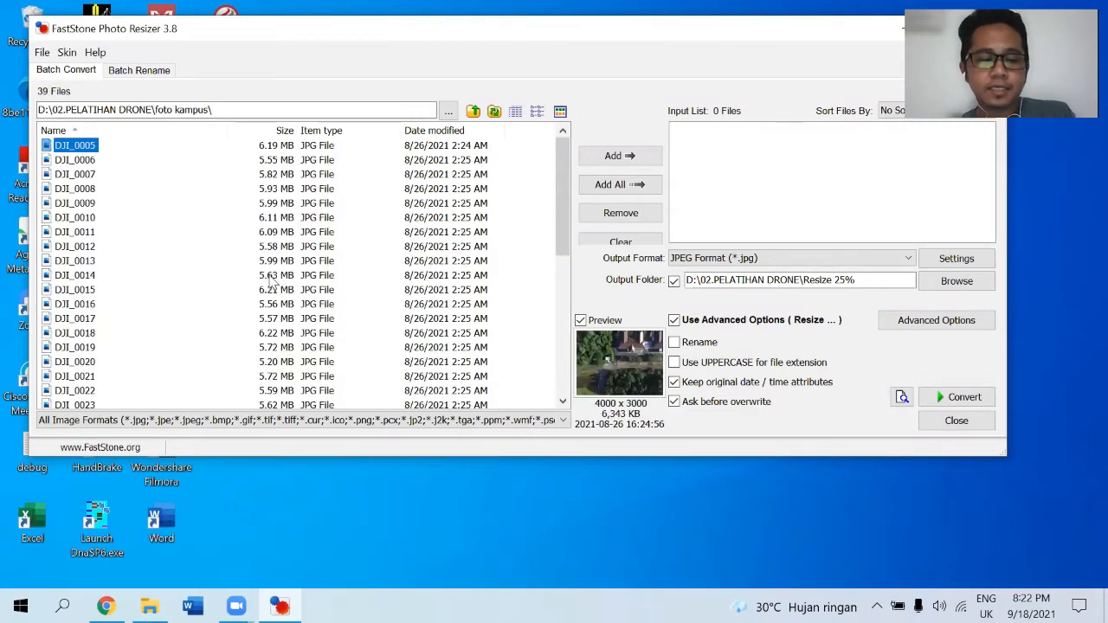
Add all photos in the foto kampus folder to the conversion input list.
key(ctrl+a)
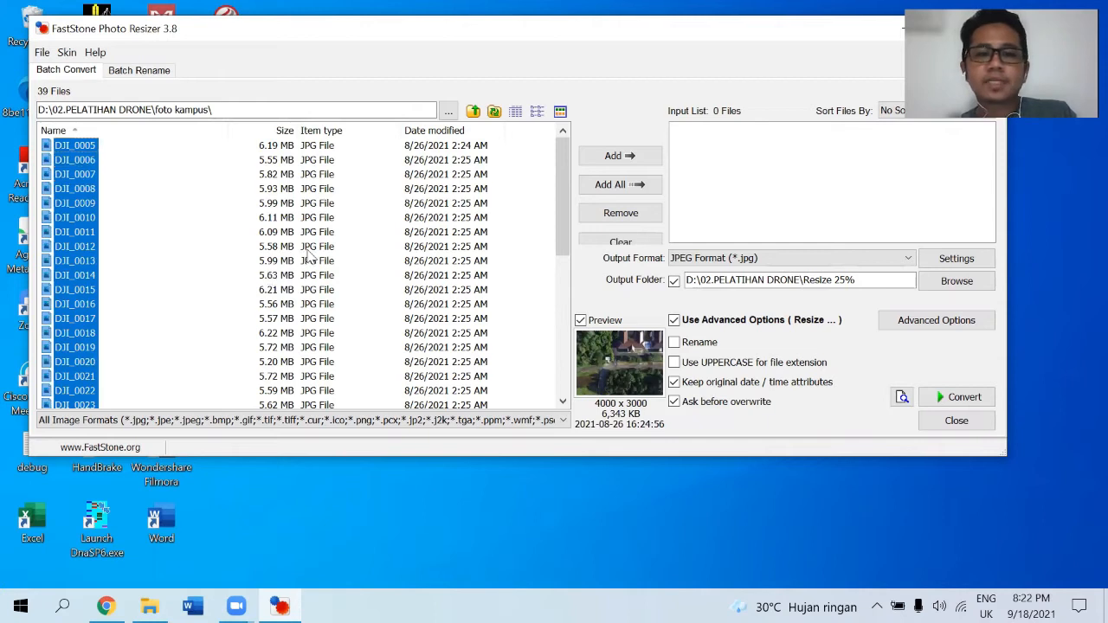
click(611, 186)
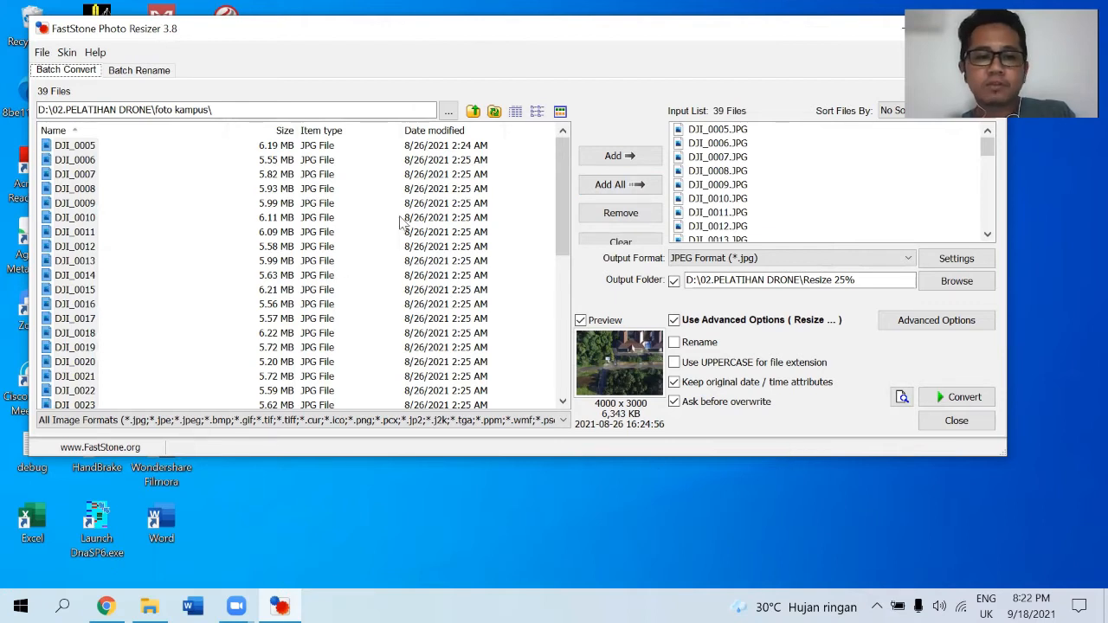
scroll(806, 198, down, 1)
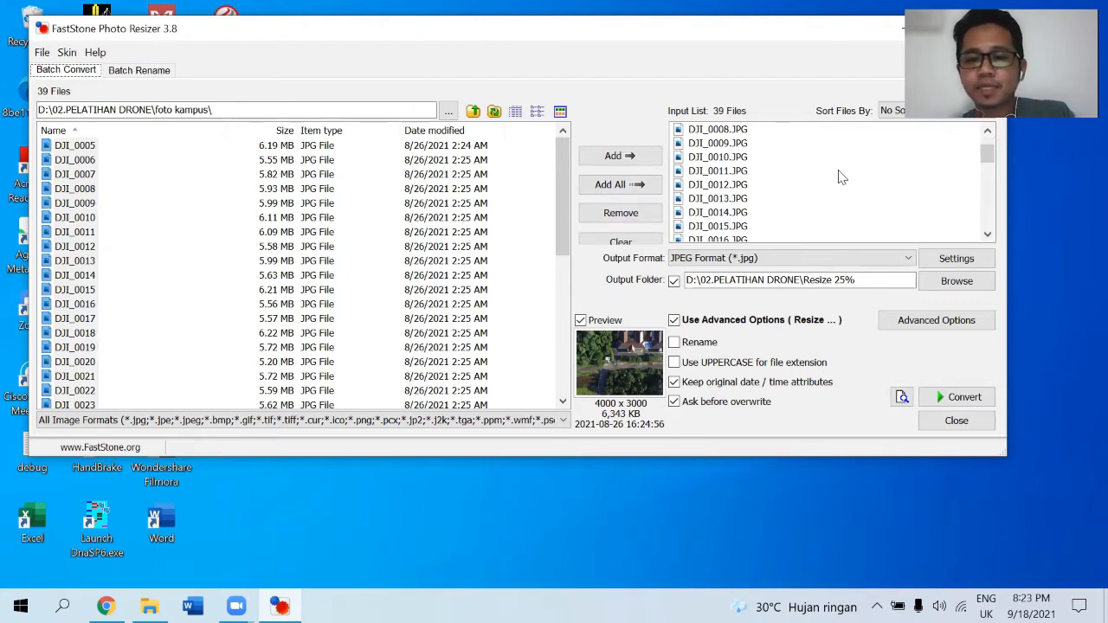
Browse for an output folder and create a new subfolder inside D:\02.PELATIHAN DRONE\foto kampus.
click(945, 293)
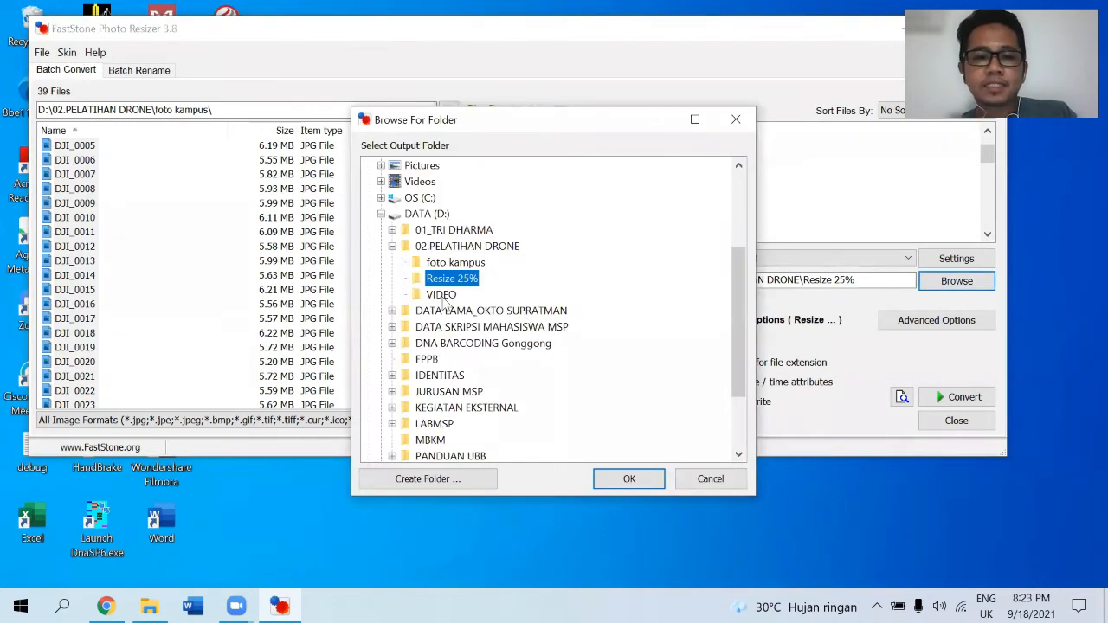
scroll(472, 292, down, 1)
scroll(459, 282, up, 1)
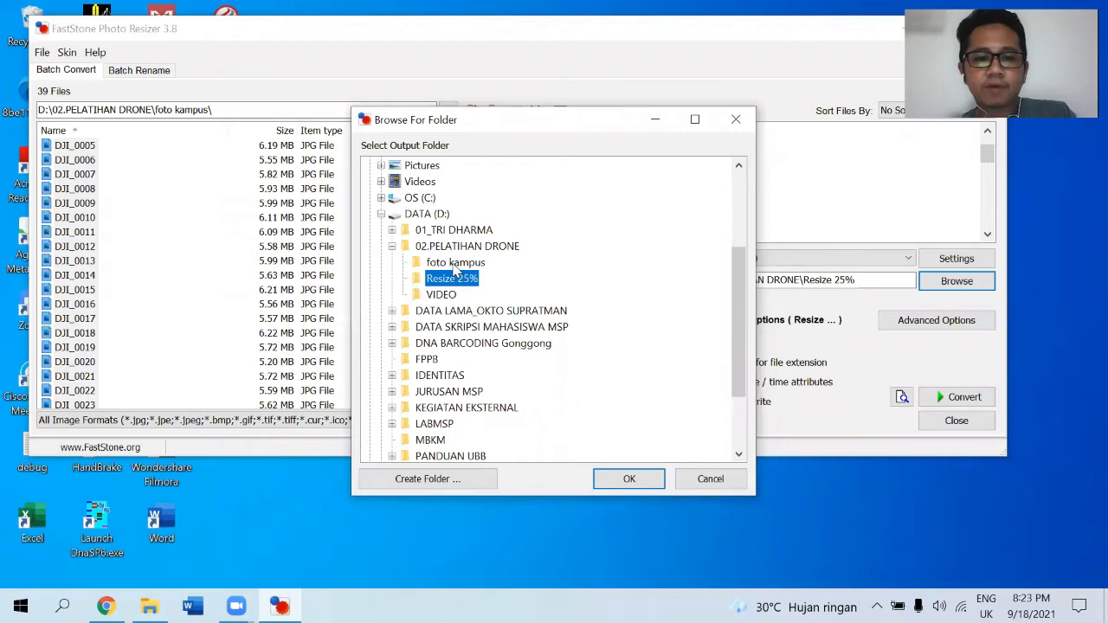
click(453, 267)
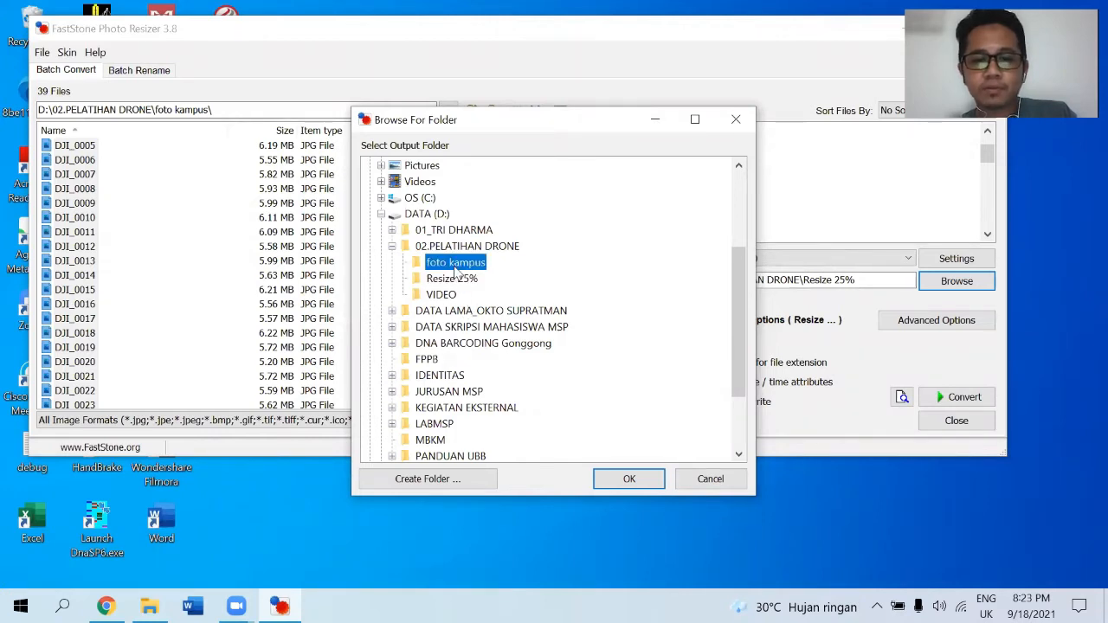
right_click(456, 271)
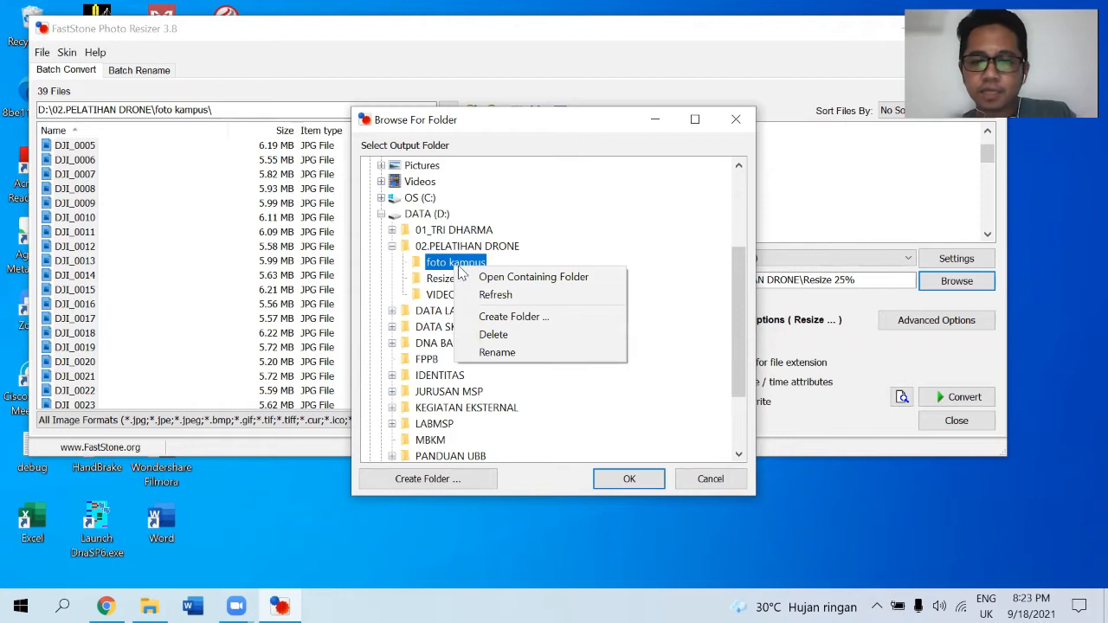
click(505, 318)
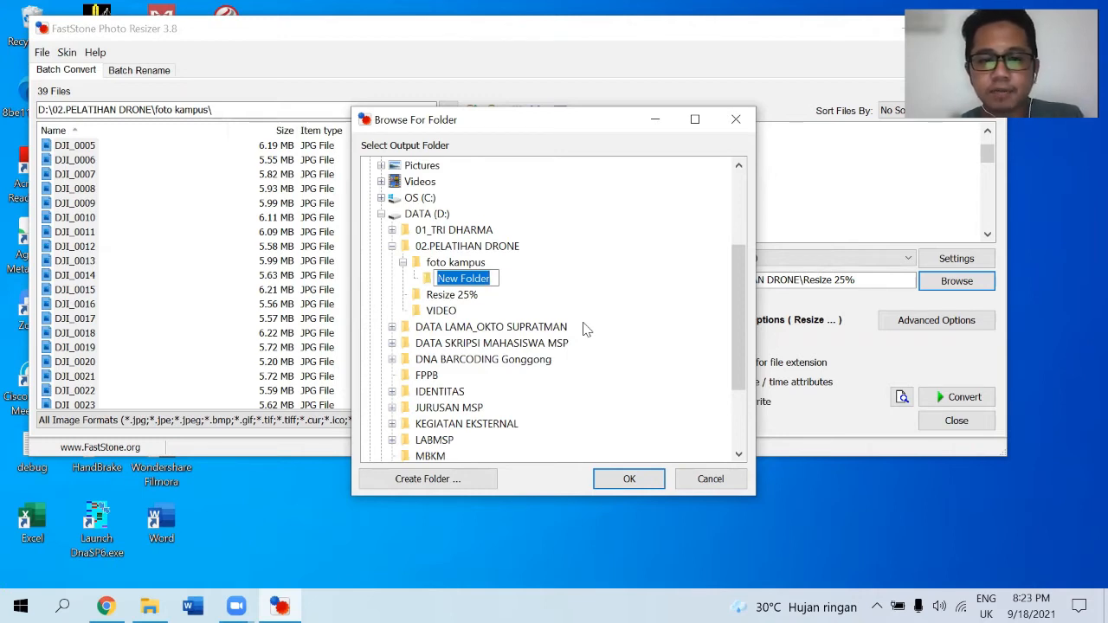
Name the new subfolder "Resize 25%" and set it as the output folder.
text(R)
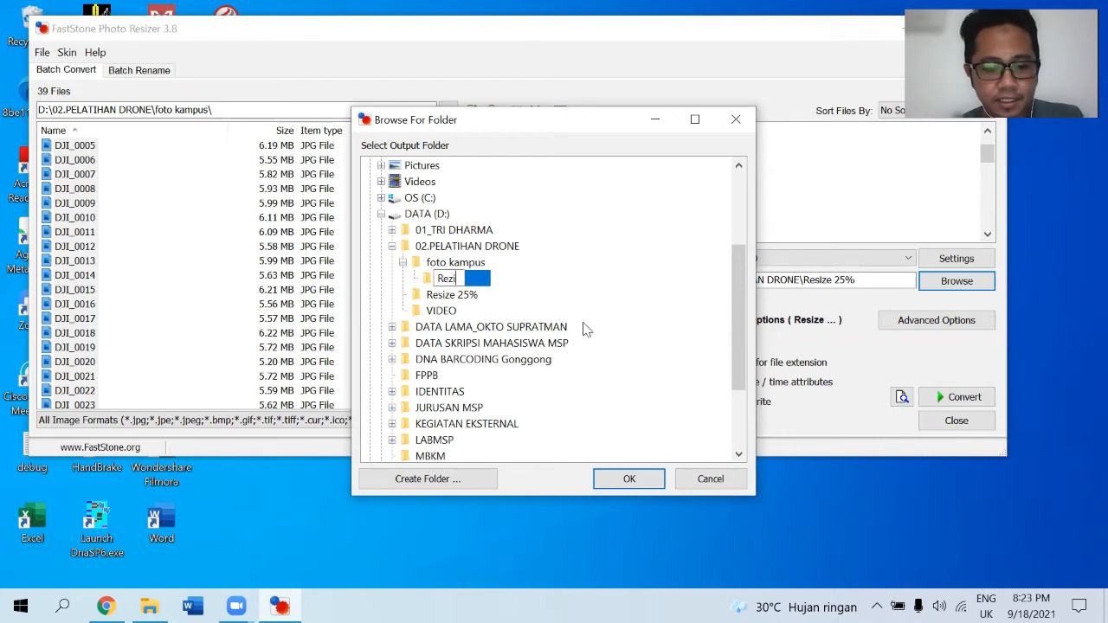
text(ezi)
text(ze)
key(BackSpace)
key(BackSpace)
key(BackSpace)
text(size 25)
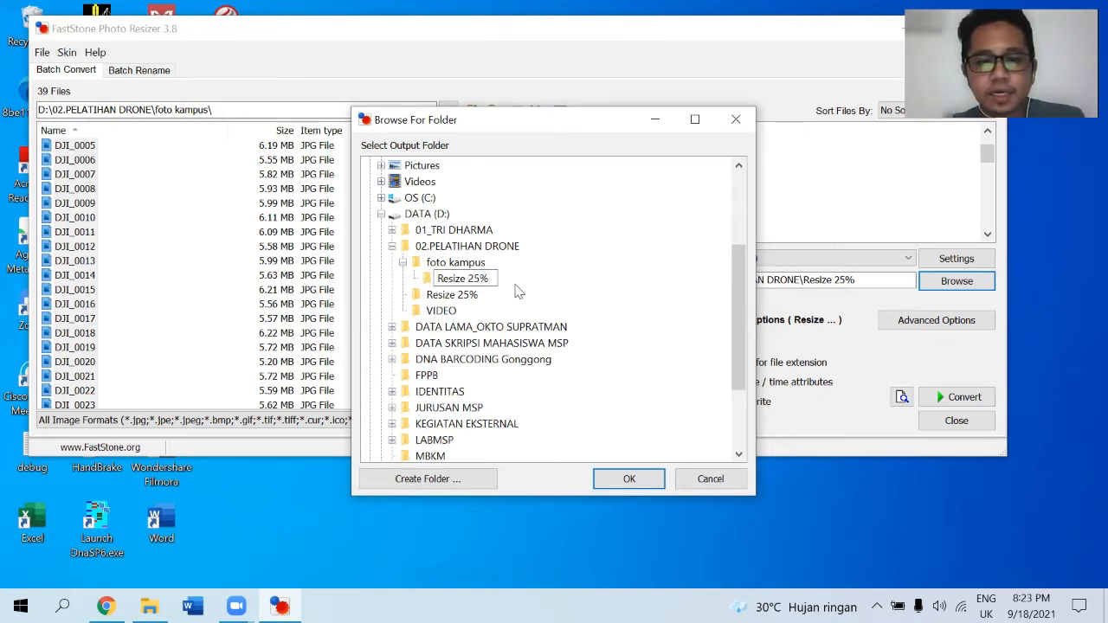
click(632, 479)
click(615, 483)
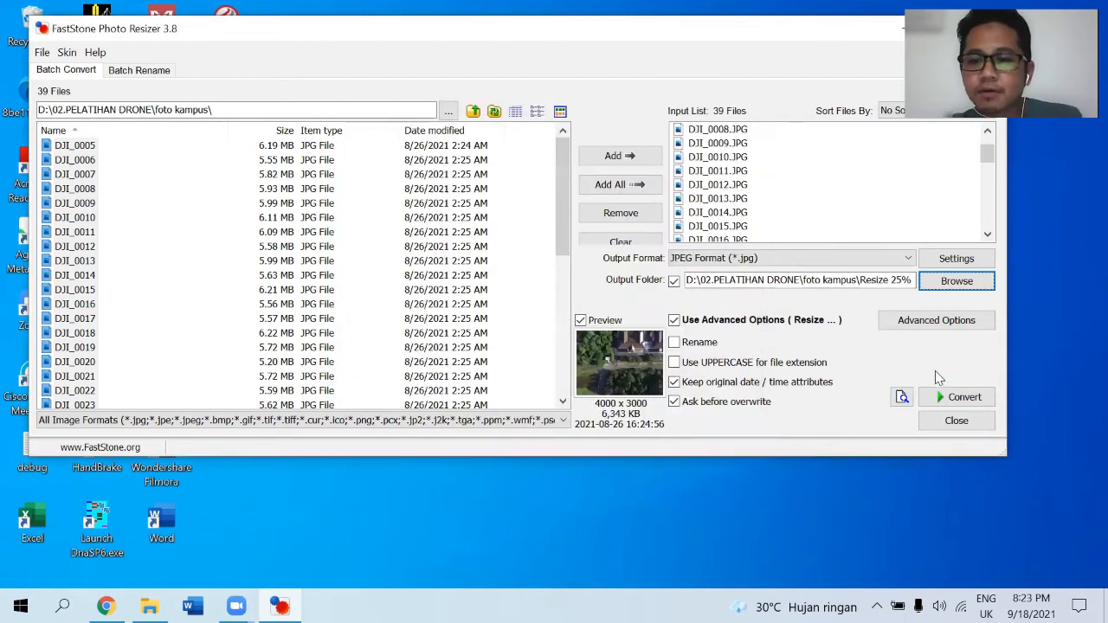
In the advanced options, keep Resize enabled in percentage mode, choose the 25% preset and apply the settings.
click(907, 325)
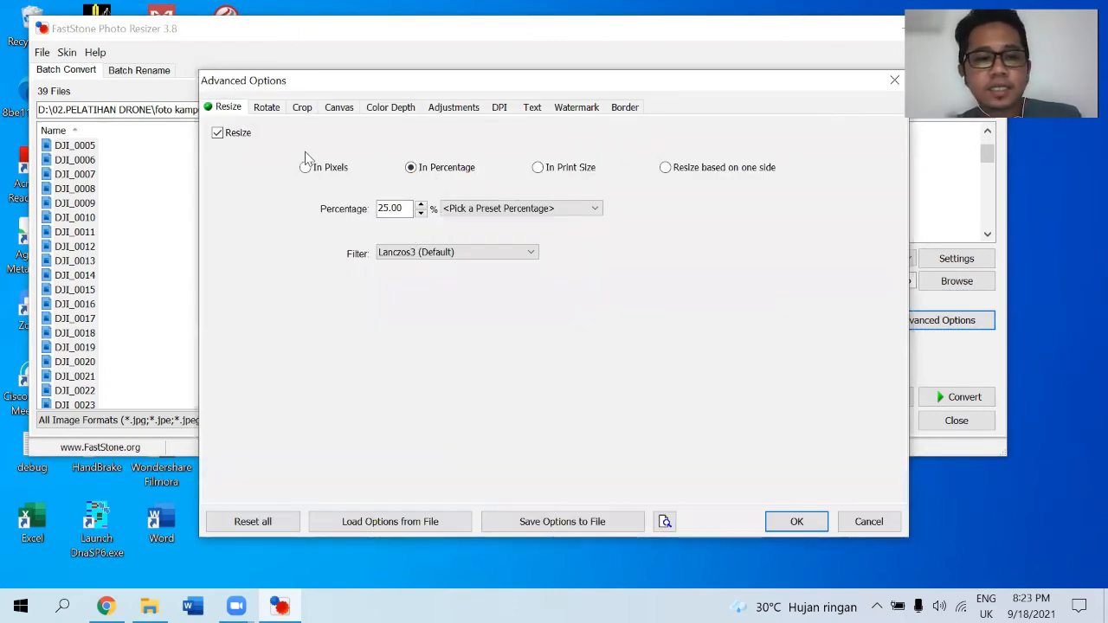
click(217, 134)
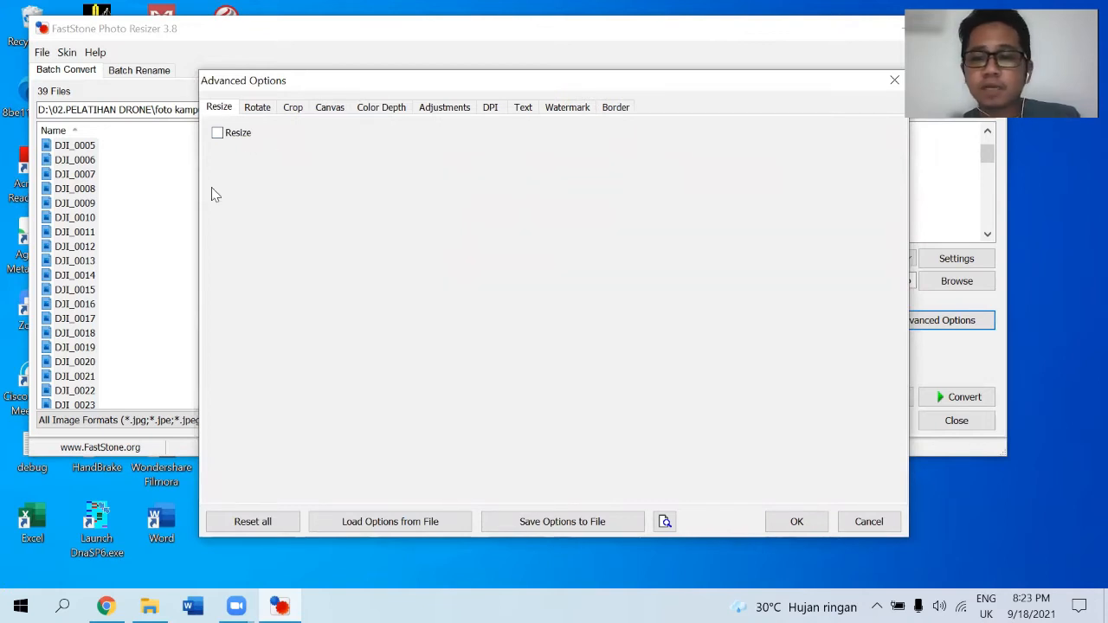
click(216, 133)
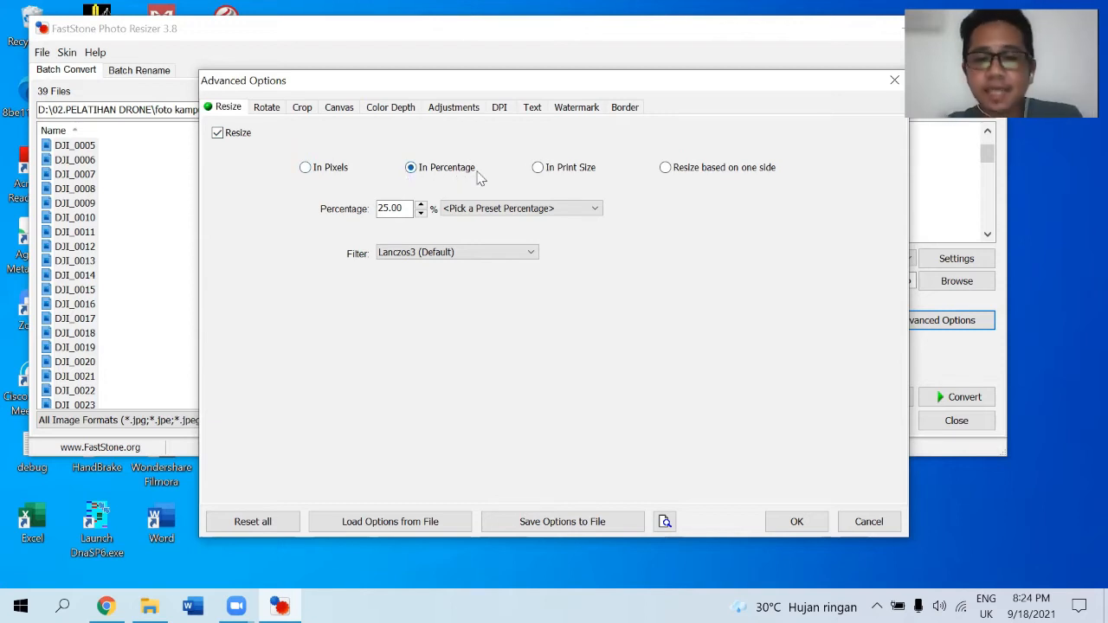
click(487, 208)
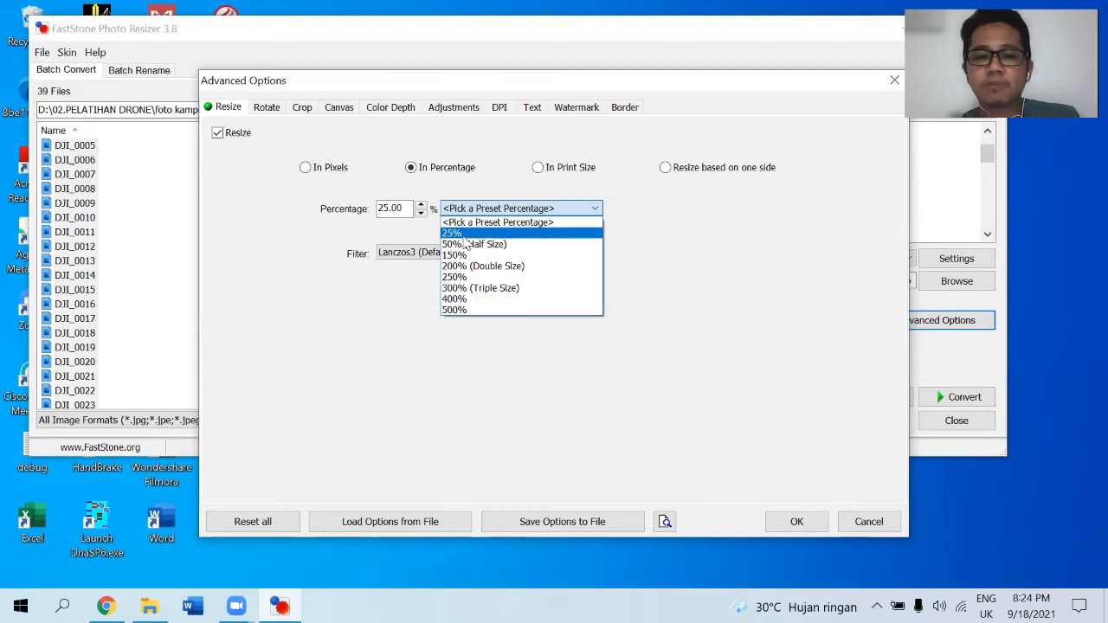
click(459, 233)
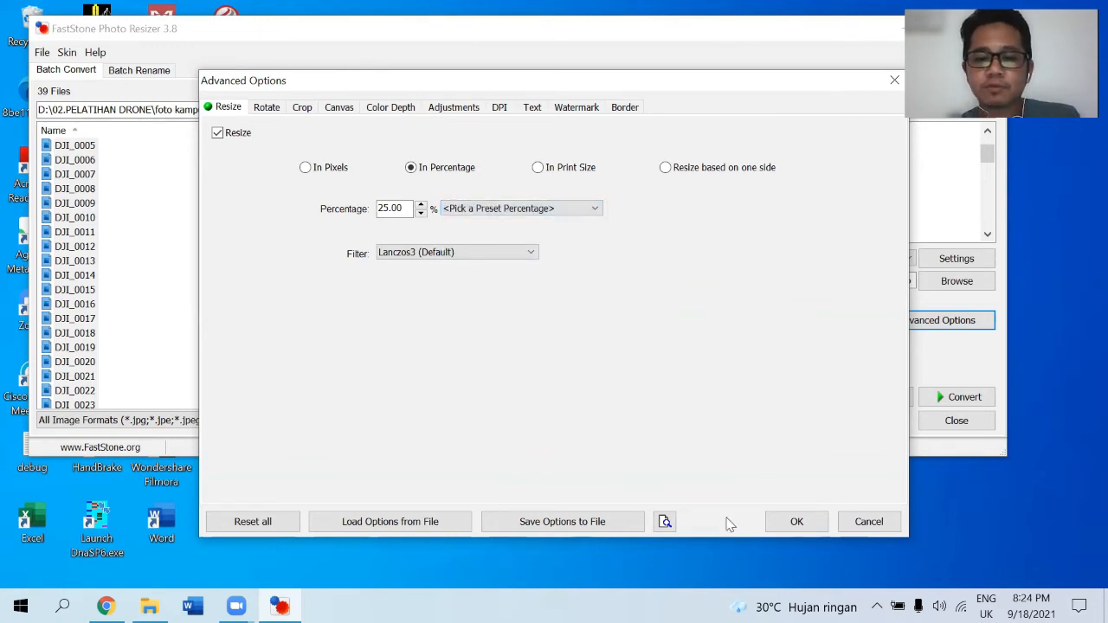
click(797, 524)
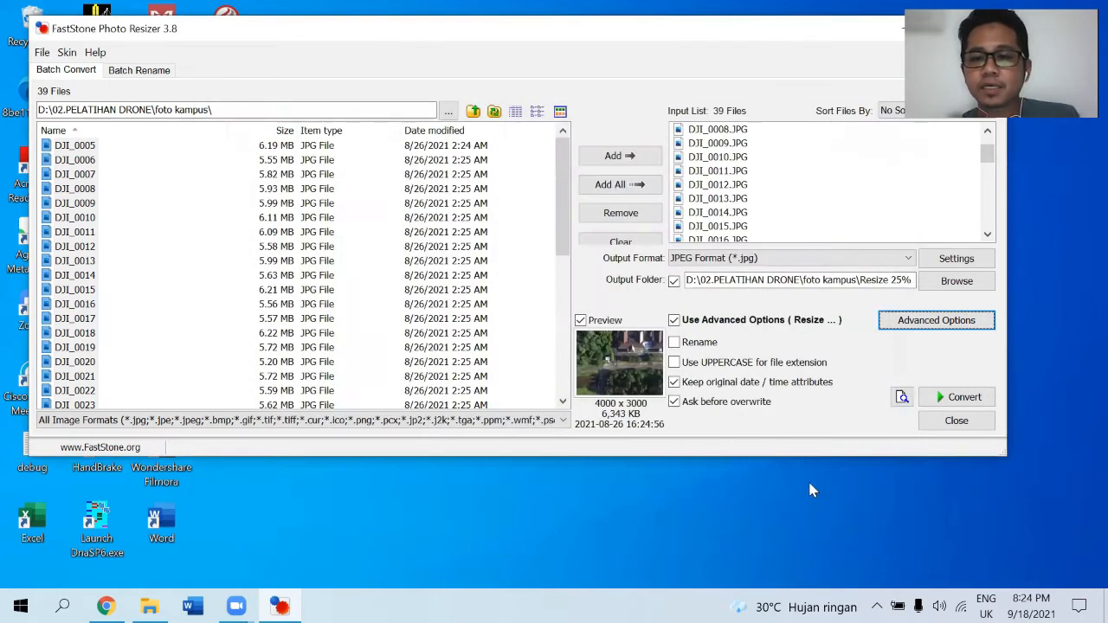
Convert all listed photos, dismiss the finished conversion report and close the photo resizer.
click(962, 399)
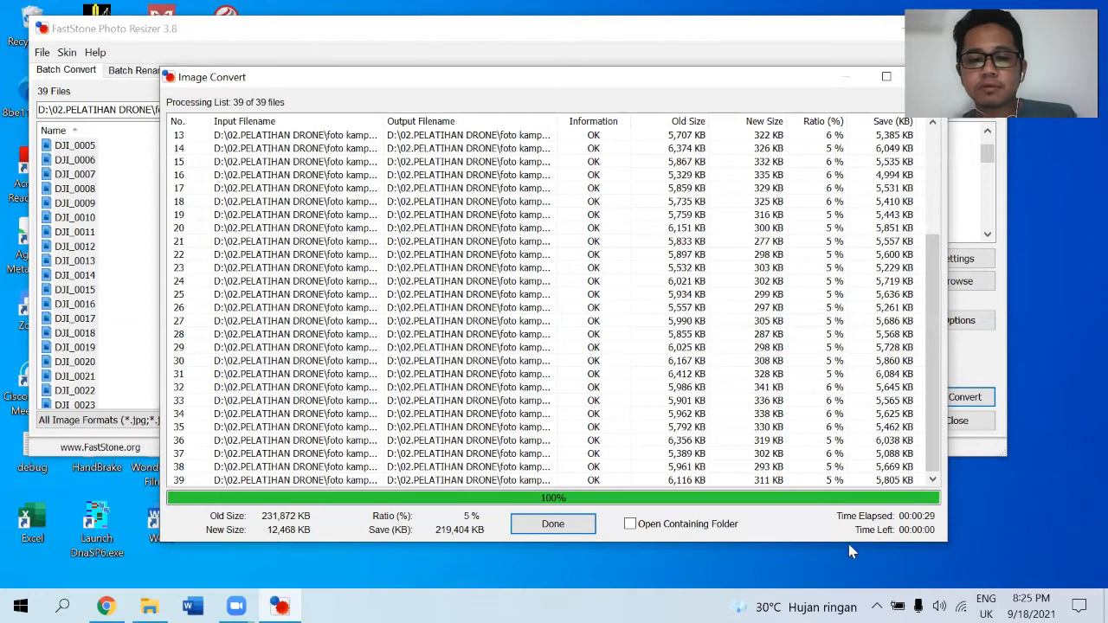
click(554, 524)
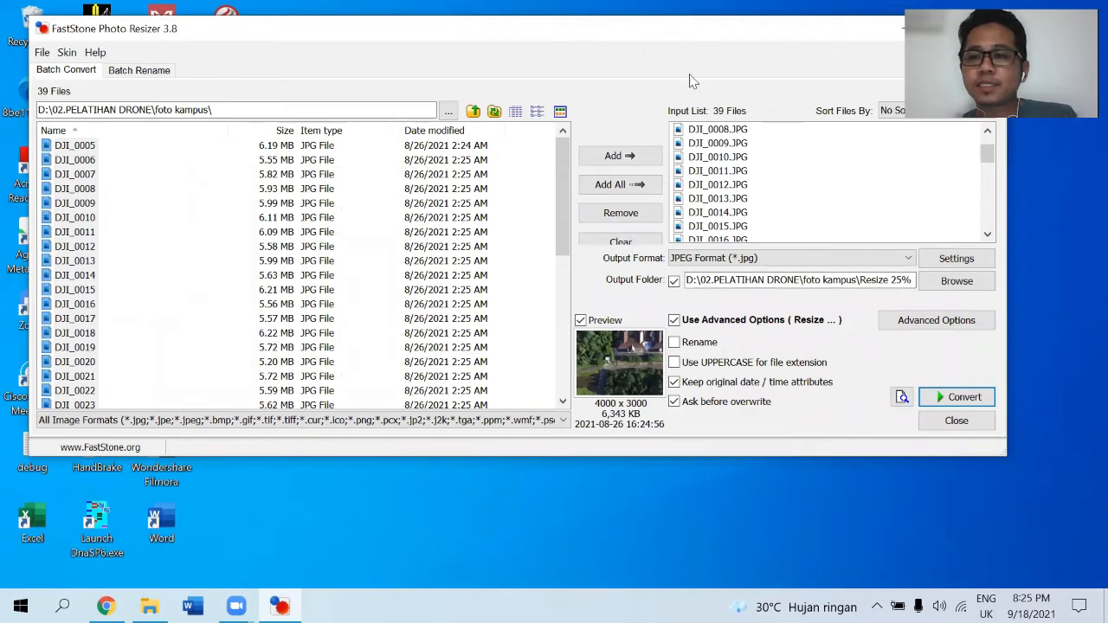
drag(680, 37, 676, 35)
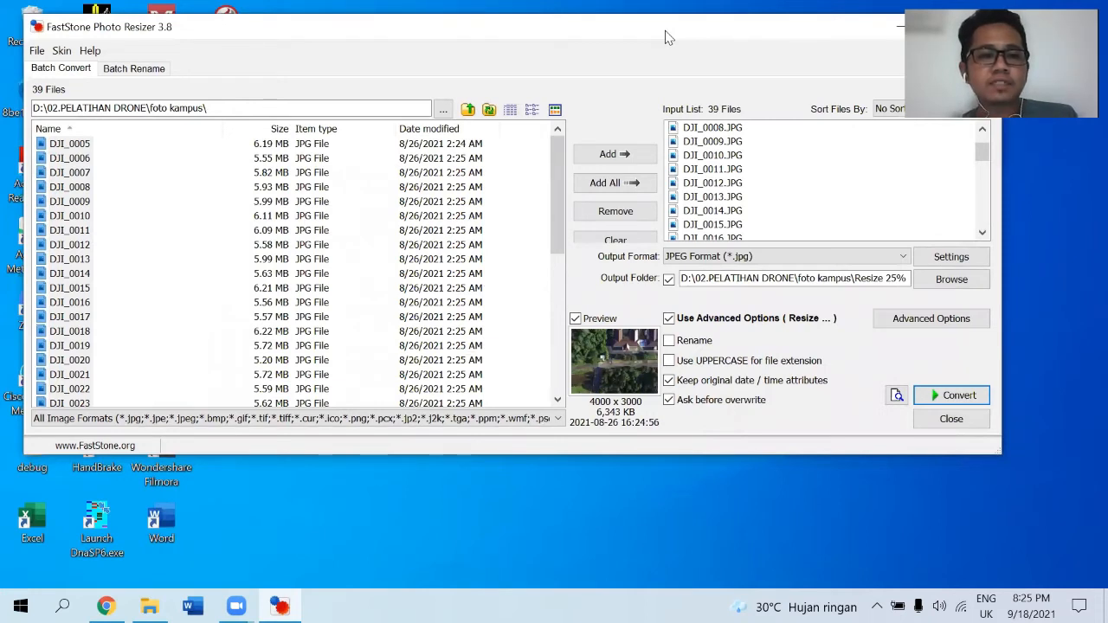
drag(666, 32, 694, 111)
drag(801, 104, 701, 123)
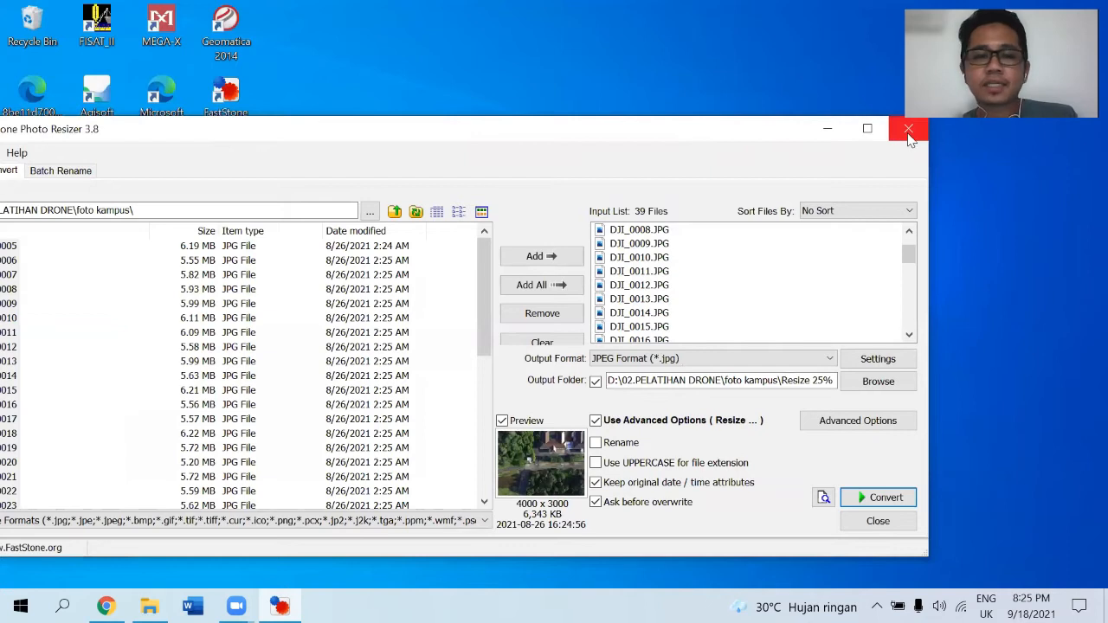
click(909, 131)
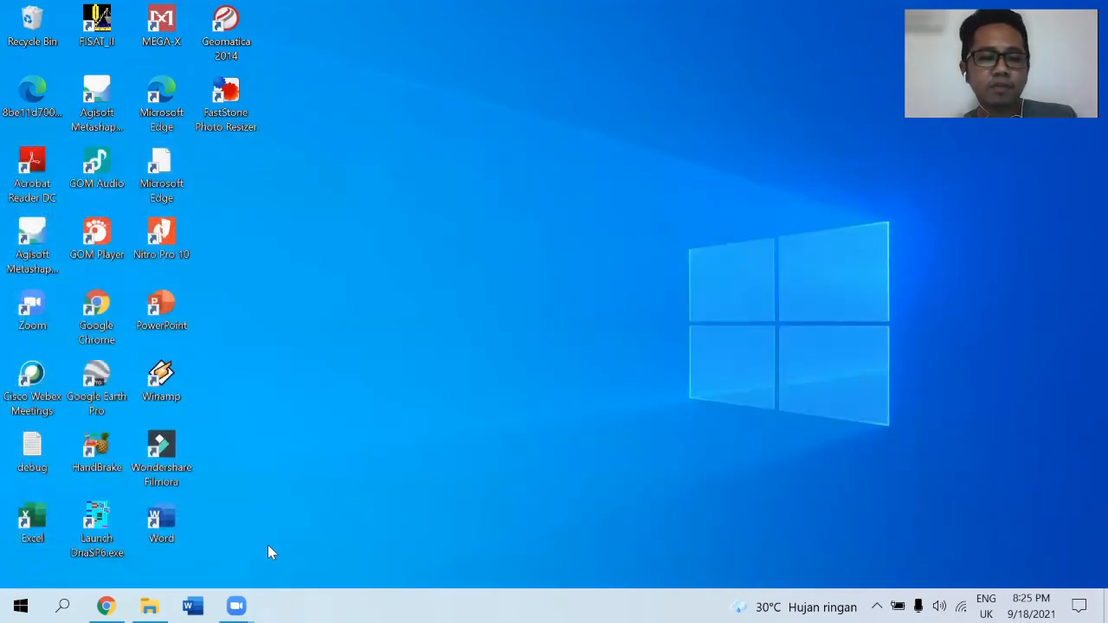
In File Explorer, open D:\02.PELATIHAN DRONE\foto kampus\Resize 25% and look through the resized photos.
click(149, 606)
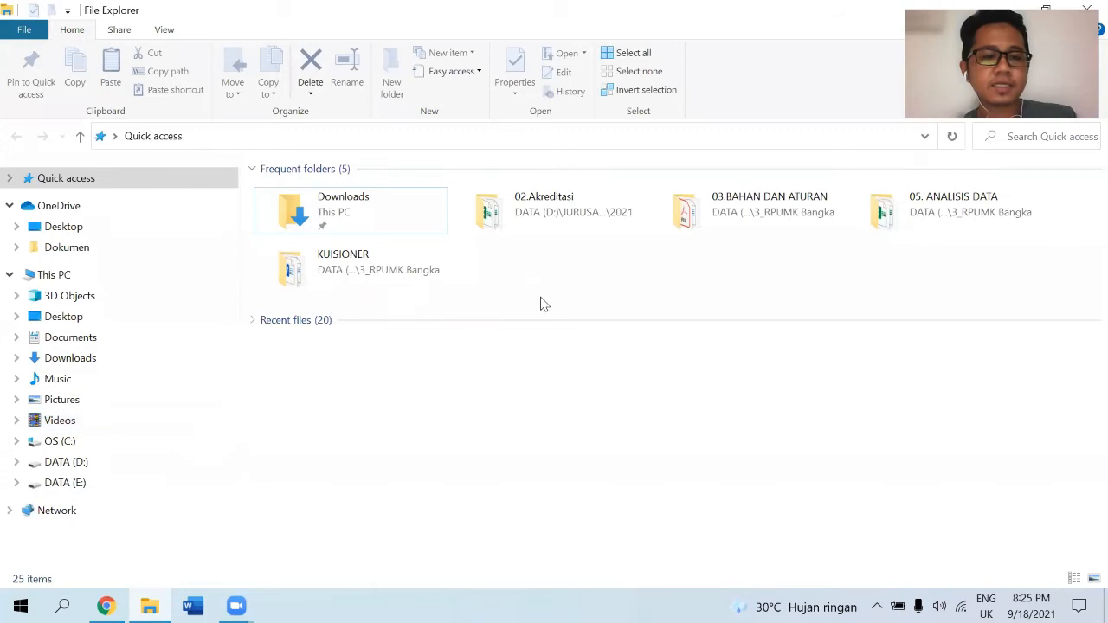
click(65, 462)
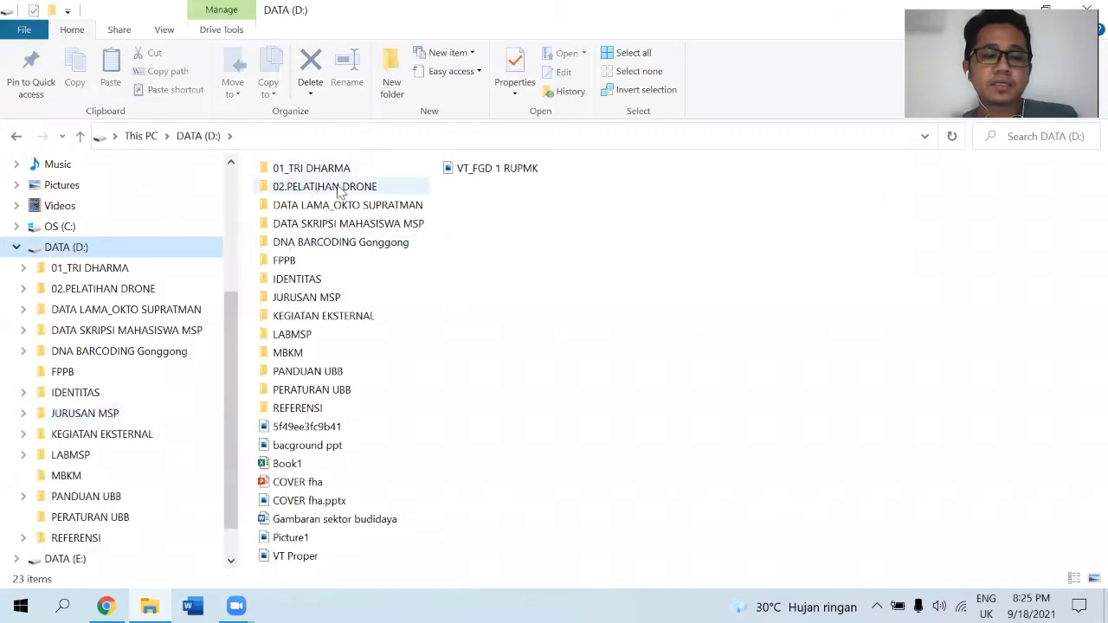
double_click(337, 194)
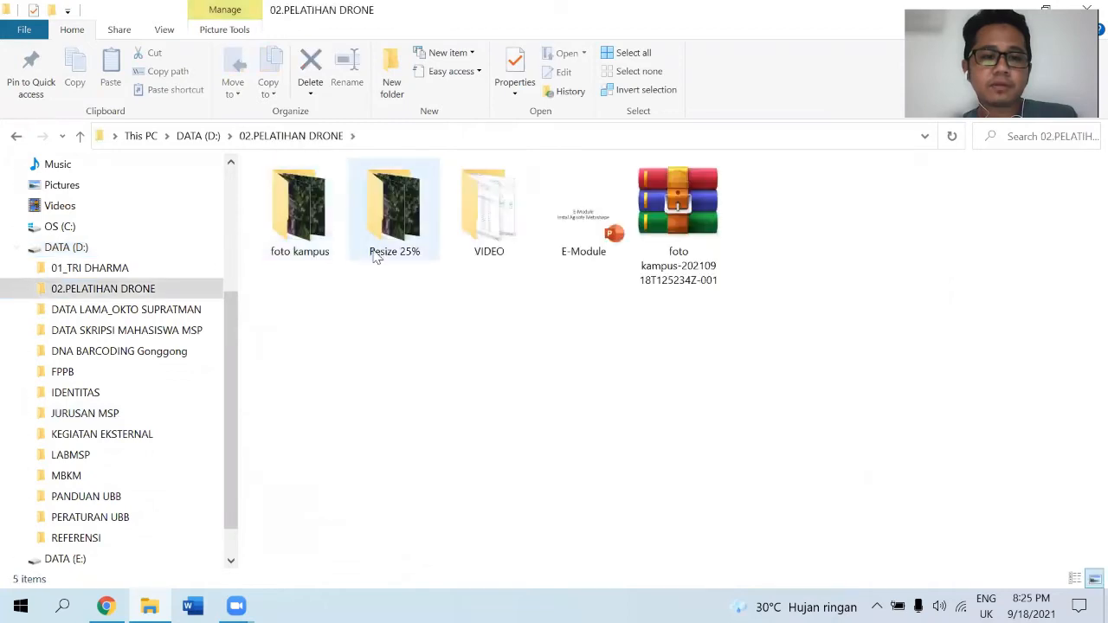
double_click(303, 251)
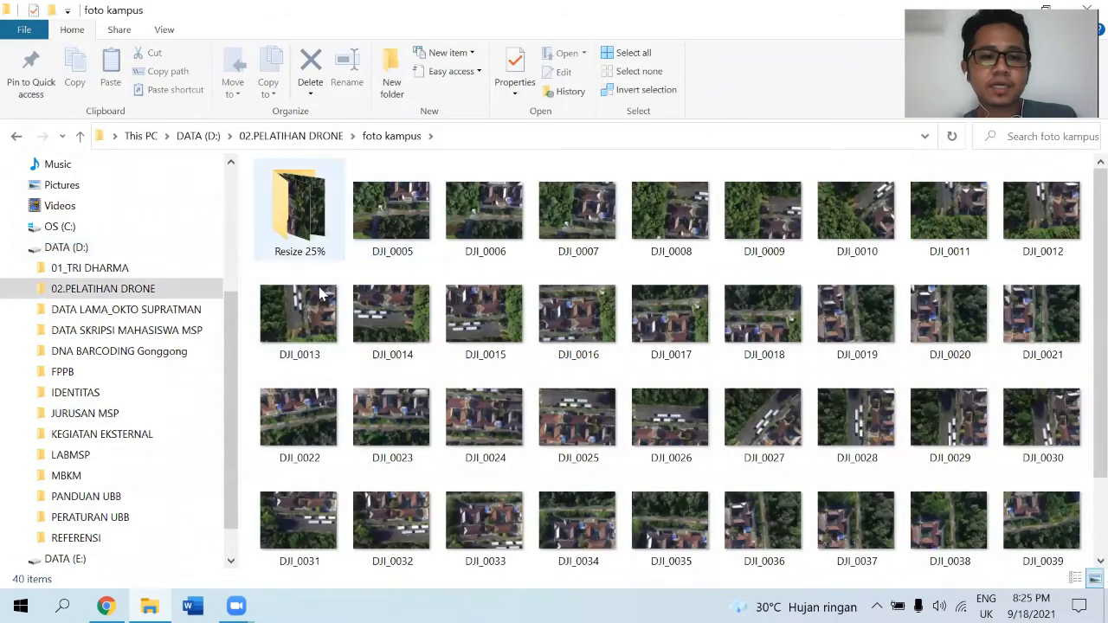
double_click(300, 232)
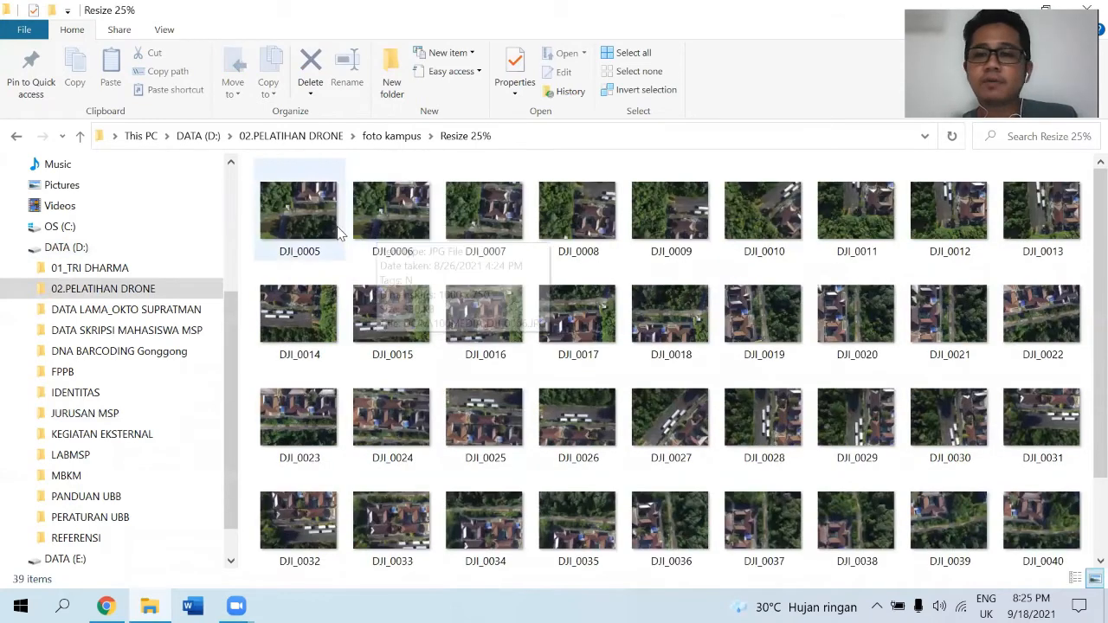
click(315, 224)
scroll(460, 290, down, 1)
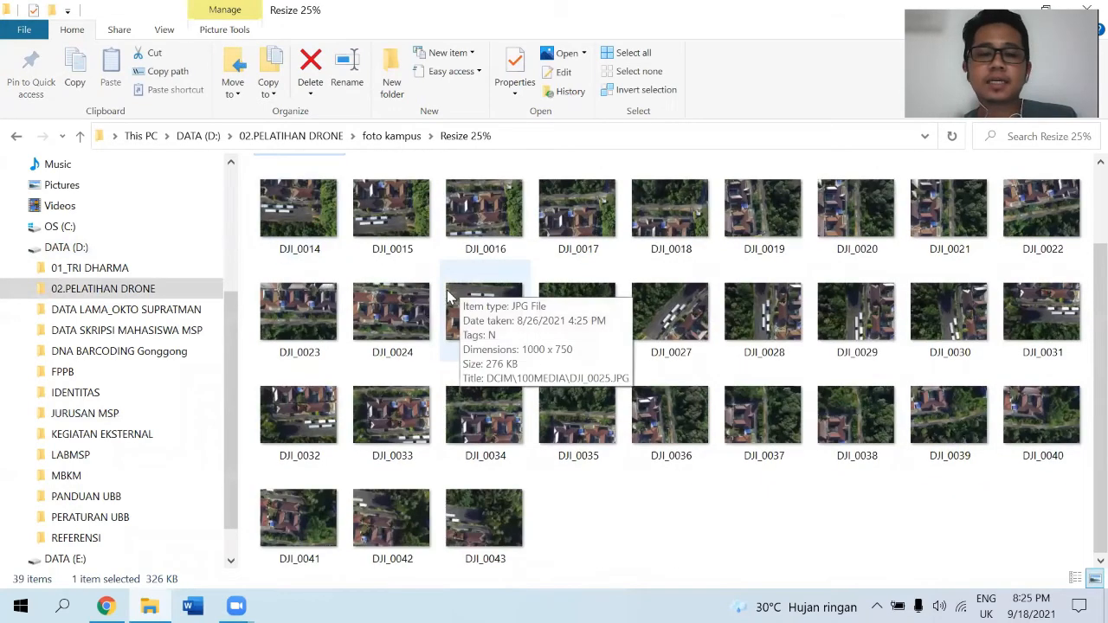
scroll(537, 433, up, 1)
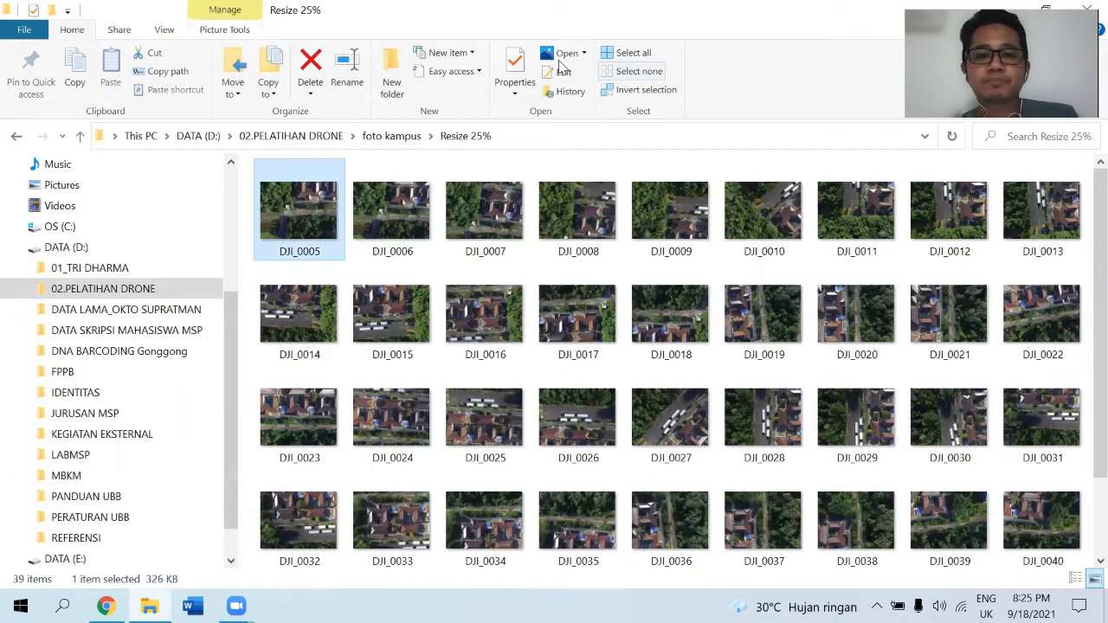
click(864, 96)
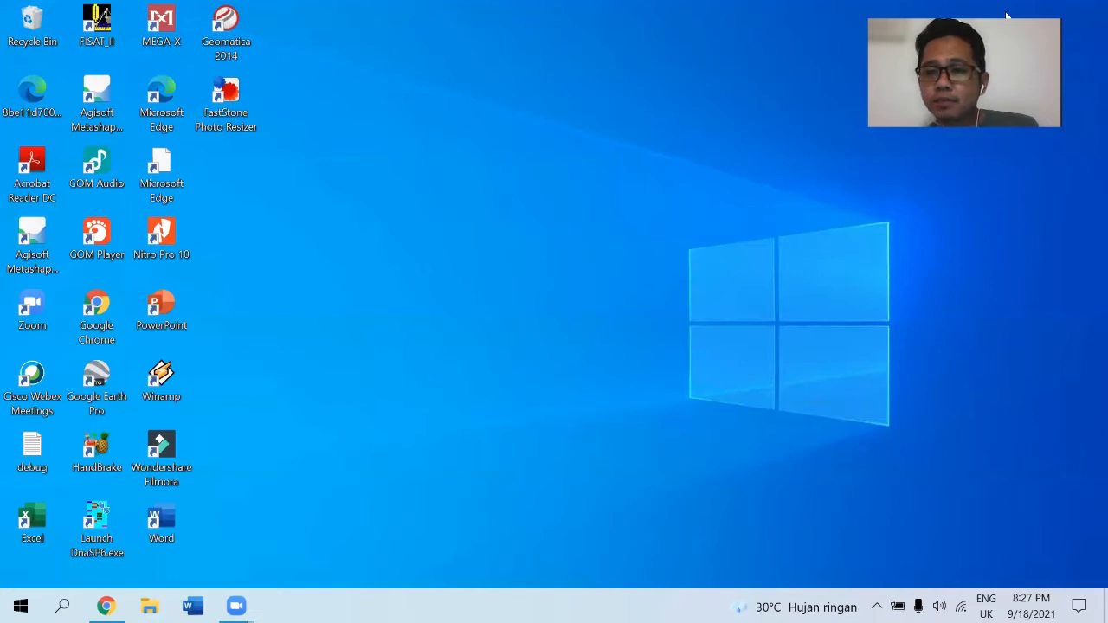
drag(1006, 16, 1053, 7)
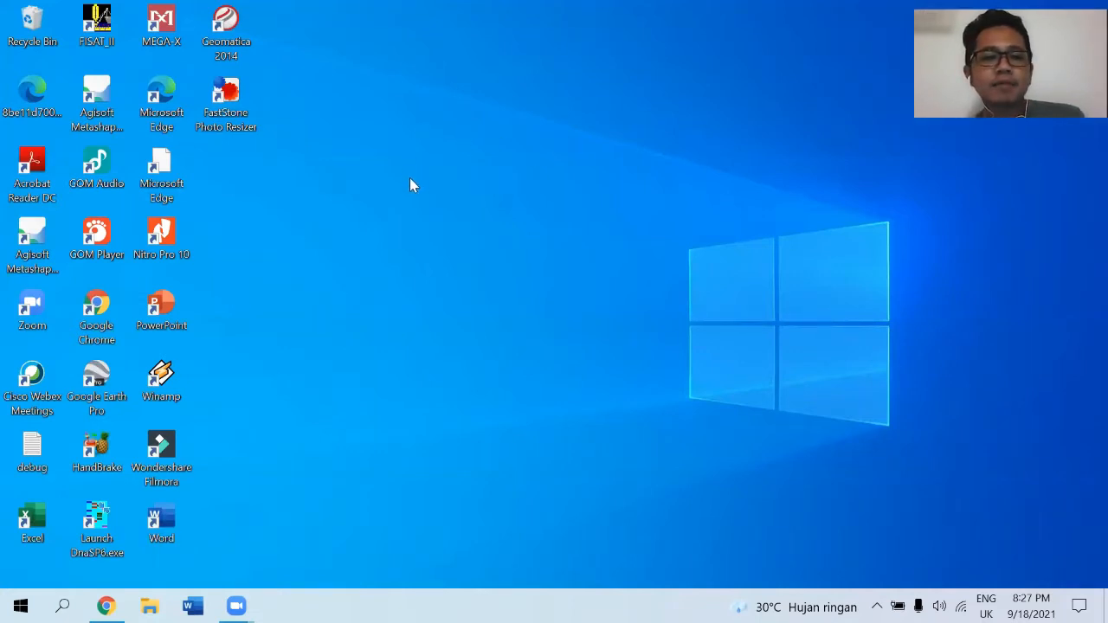
Launch Agisoft Metashape Professional from the desktop and wait for an empty project.
click(40, 270)
double_click(40, 270)
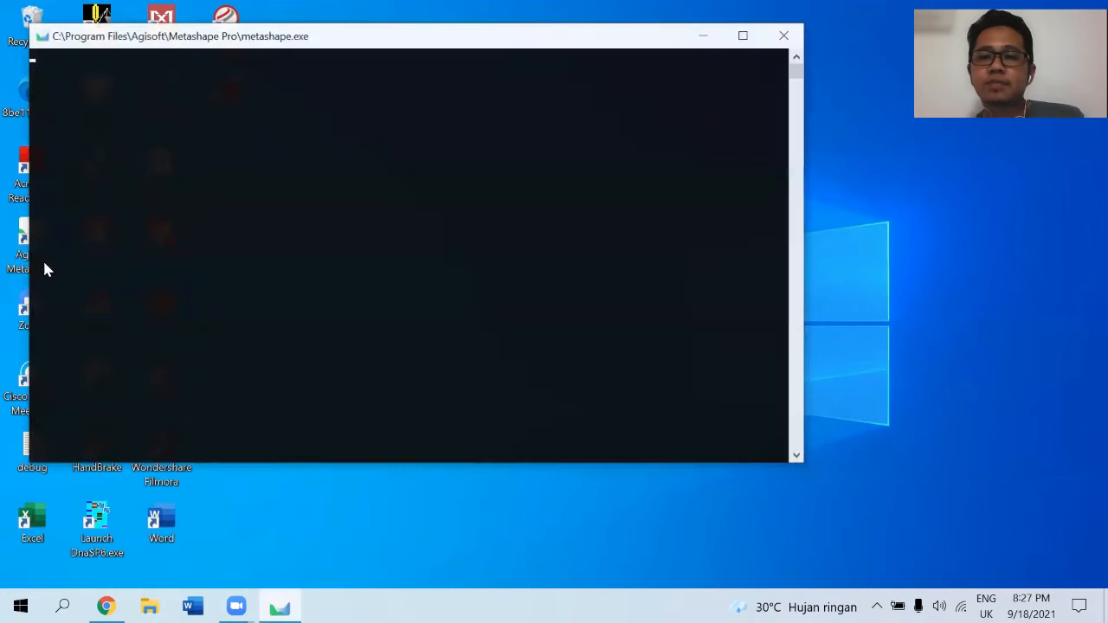
click(743, 37)
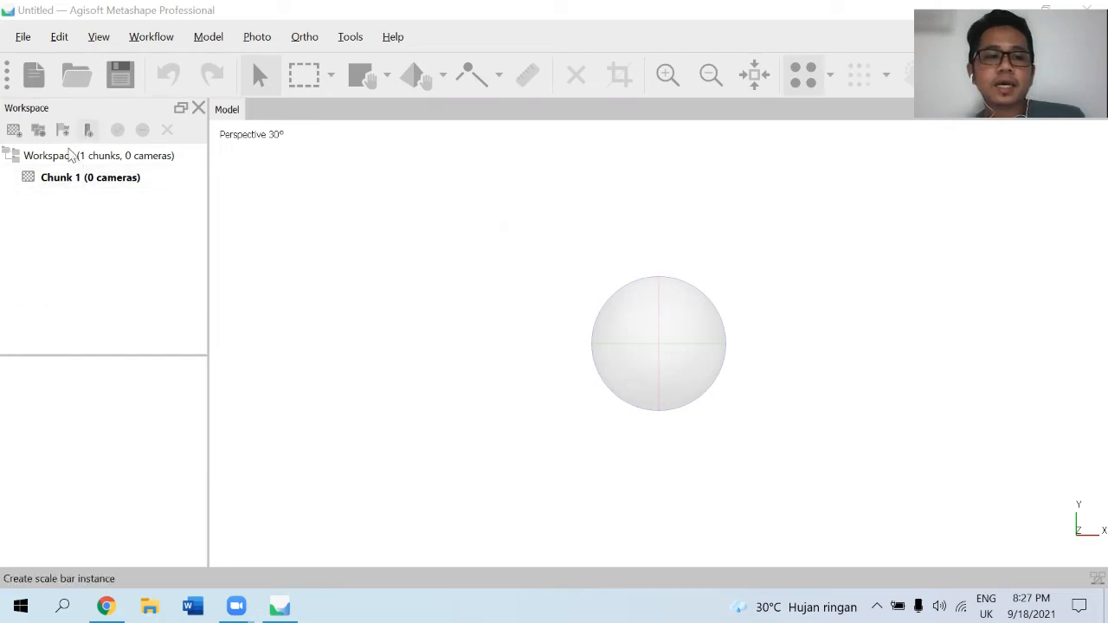
Add a second chunk to the workspace and look over the processing and removal commands available for it.
right_click(61, 160)
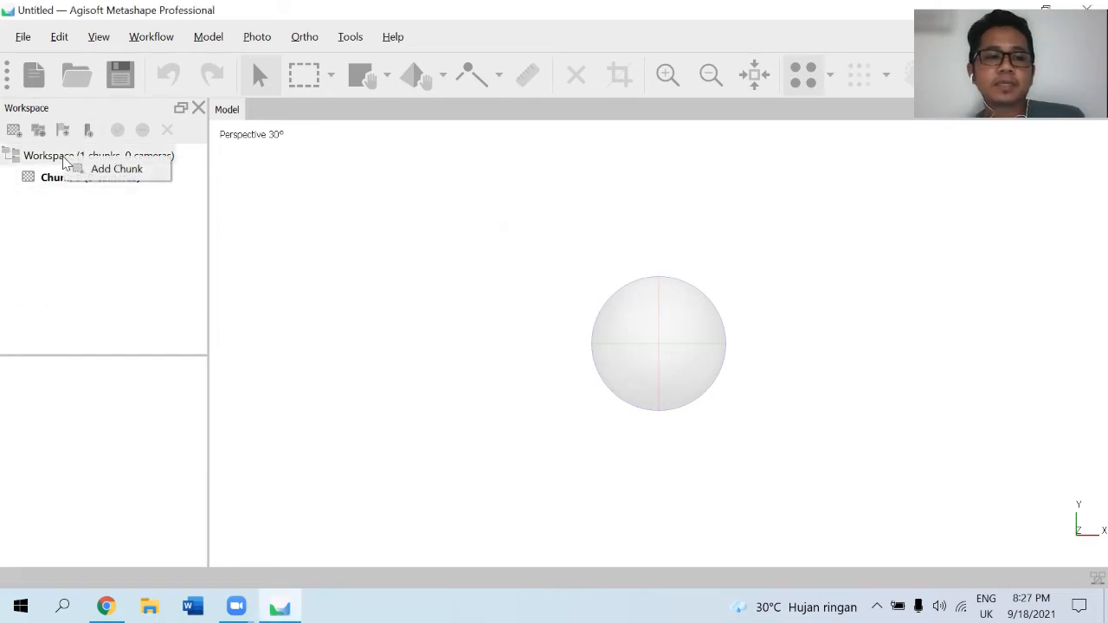
click(114, 169)
right_click(94, 206)
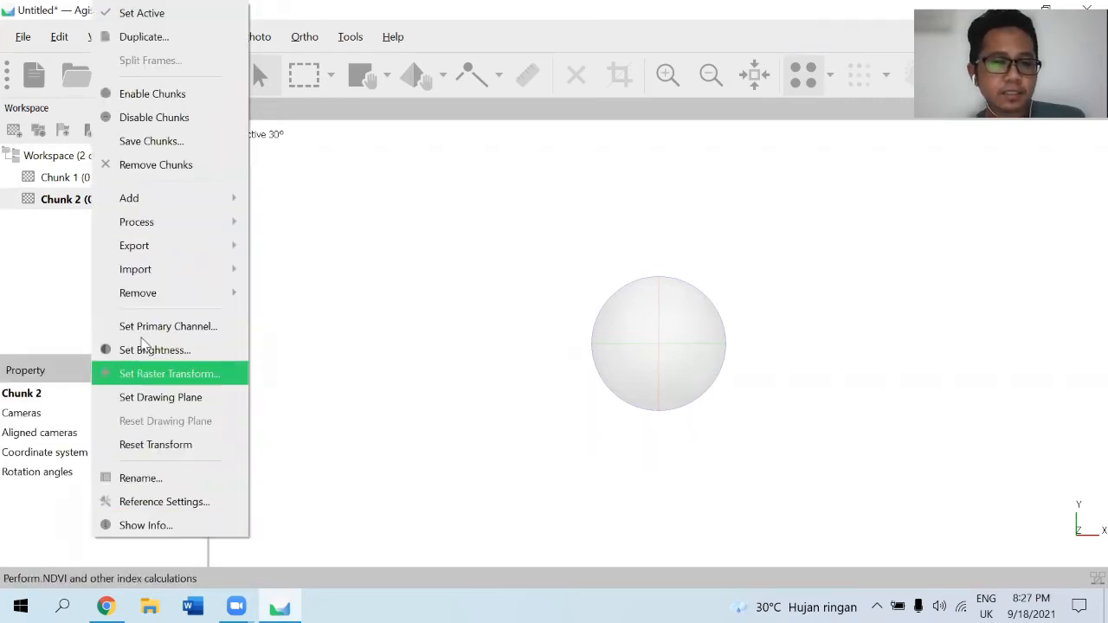
mouse_move(156, 294)
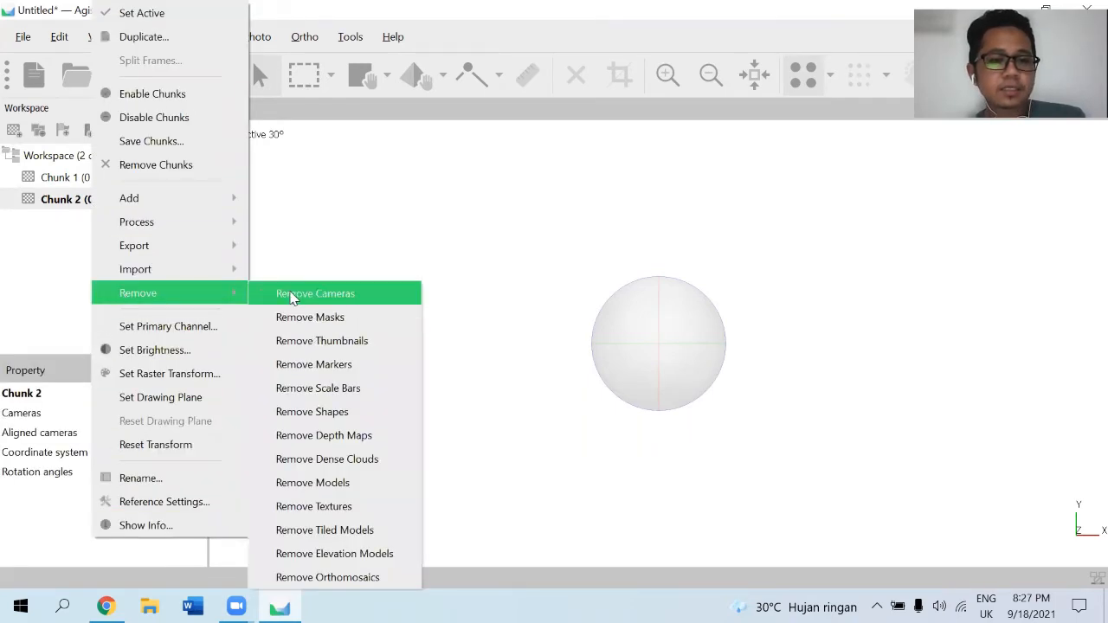
click(324, 246)
Rename Chunk 1 to "Kampus UBB" and select Chunk 2.
click(48, 179)
right_click(47, 180)
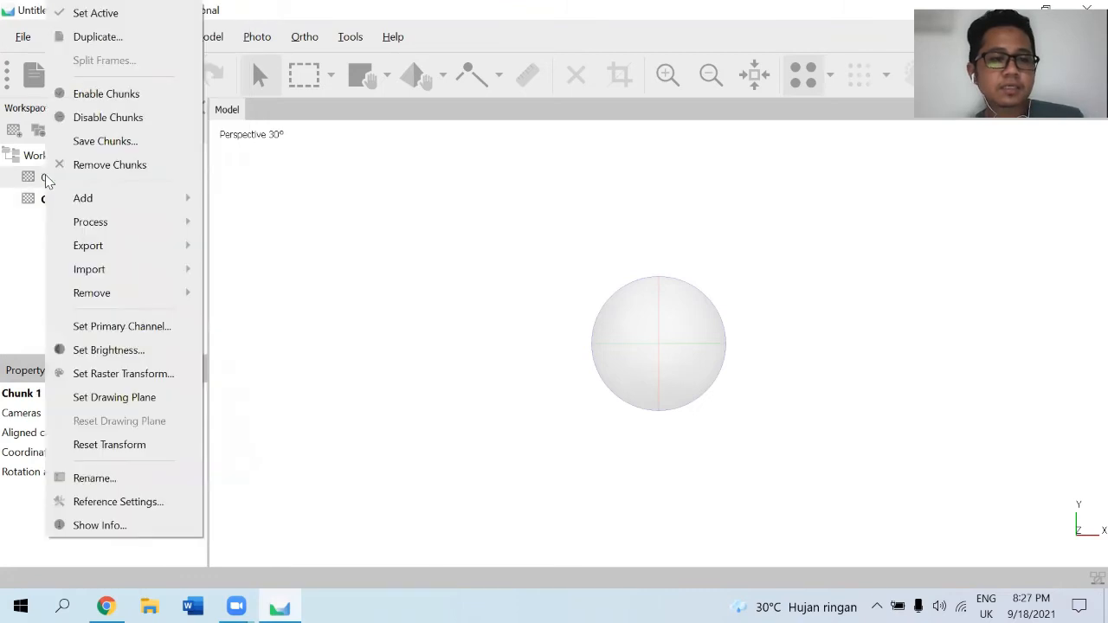
click(108, 478)
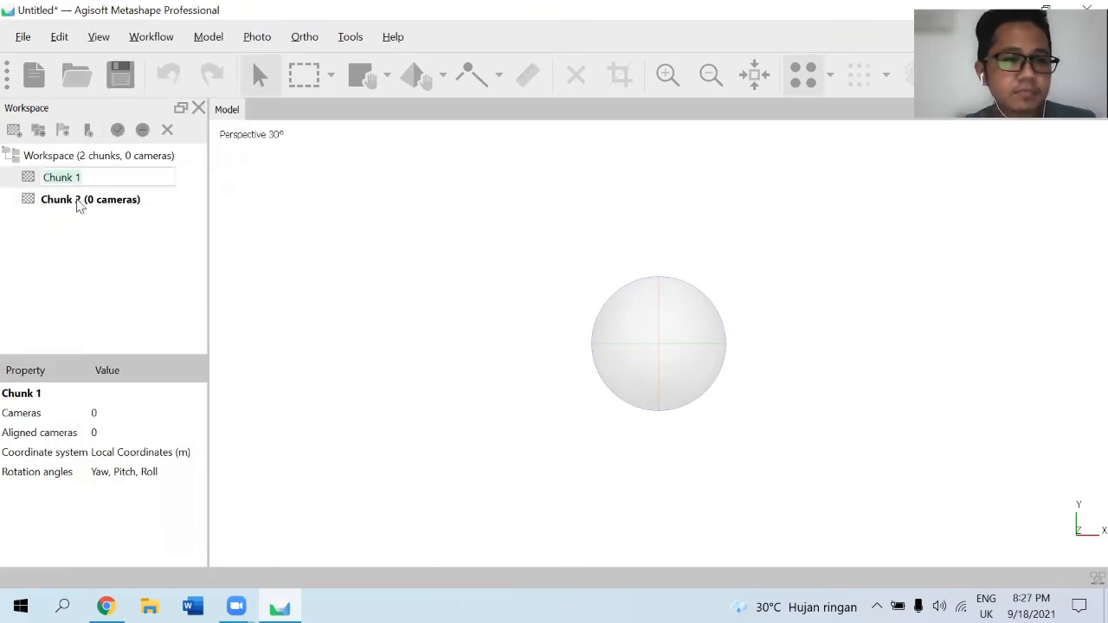
drag(87, 181, 42, 182)
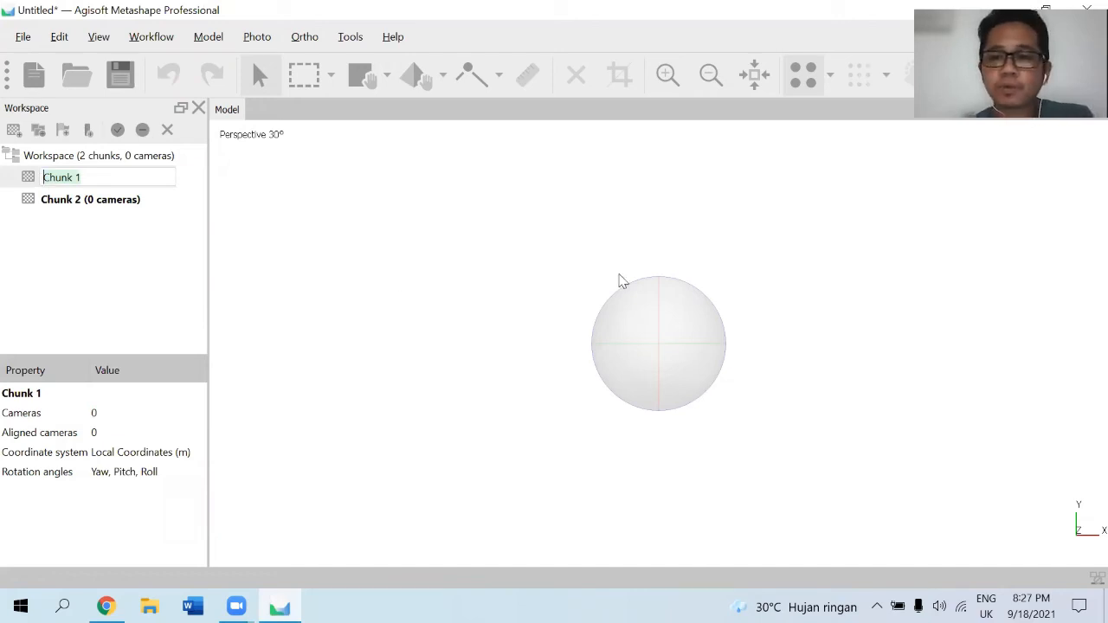
key(BackSpace)
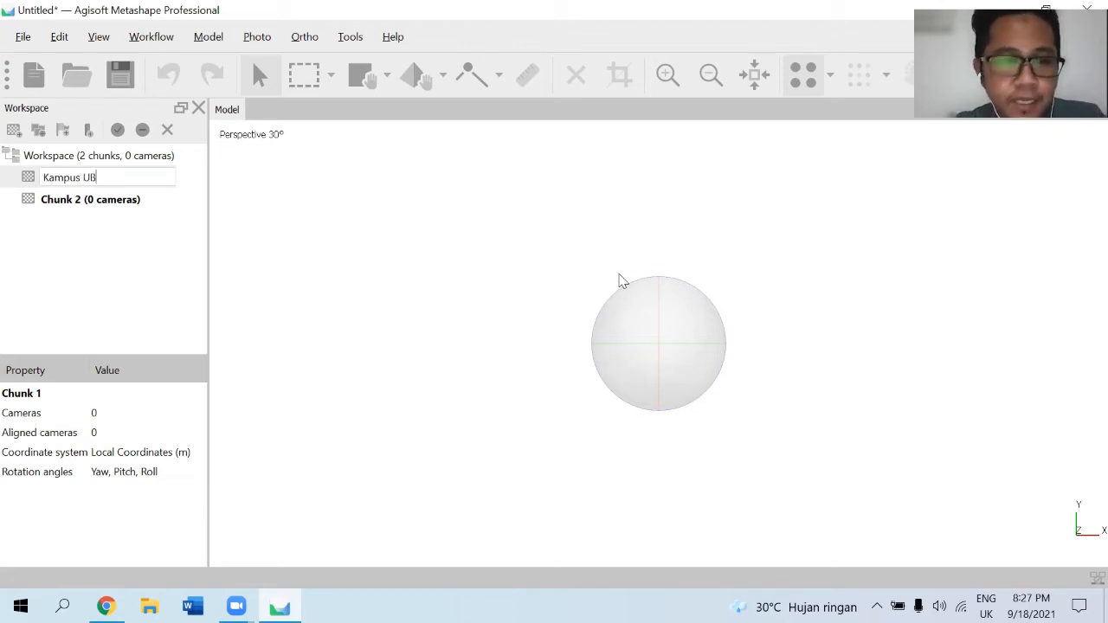
click(152, 205)
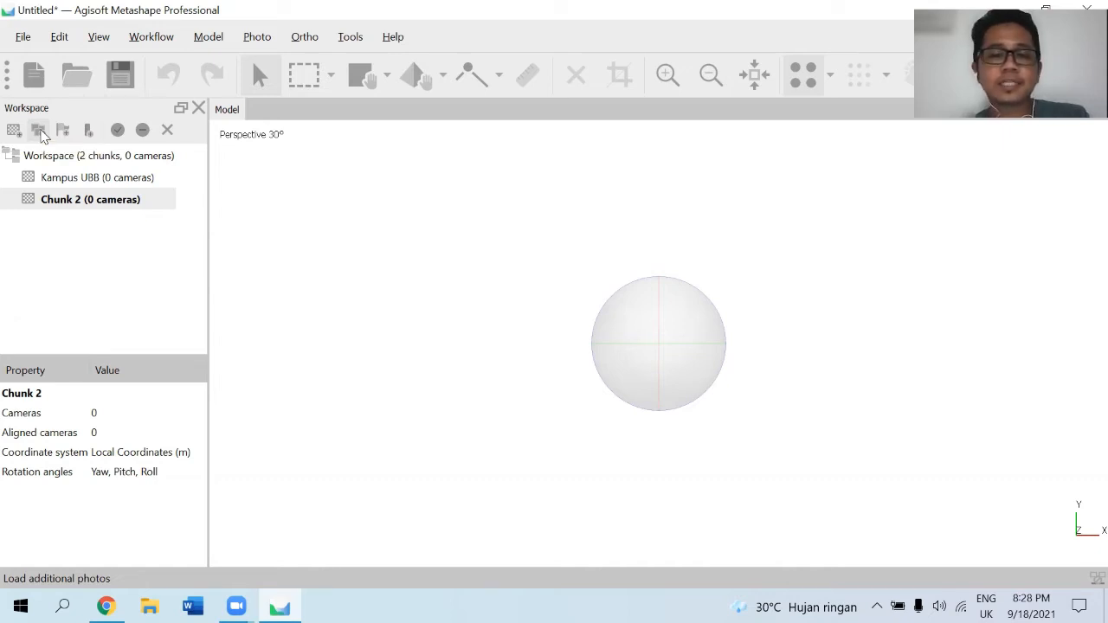
Start adding photos to Chunk 2 and browse to D:\02.PELATIHAN DRONE\foto kampus\Resize 25%.
click(41, 132)
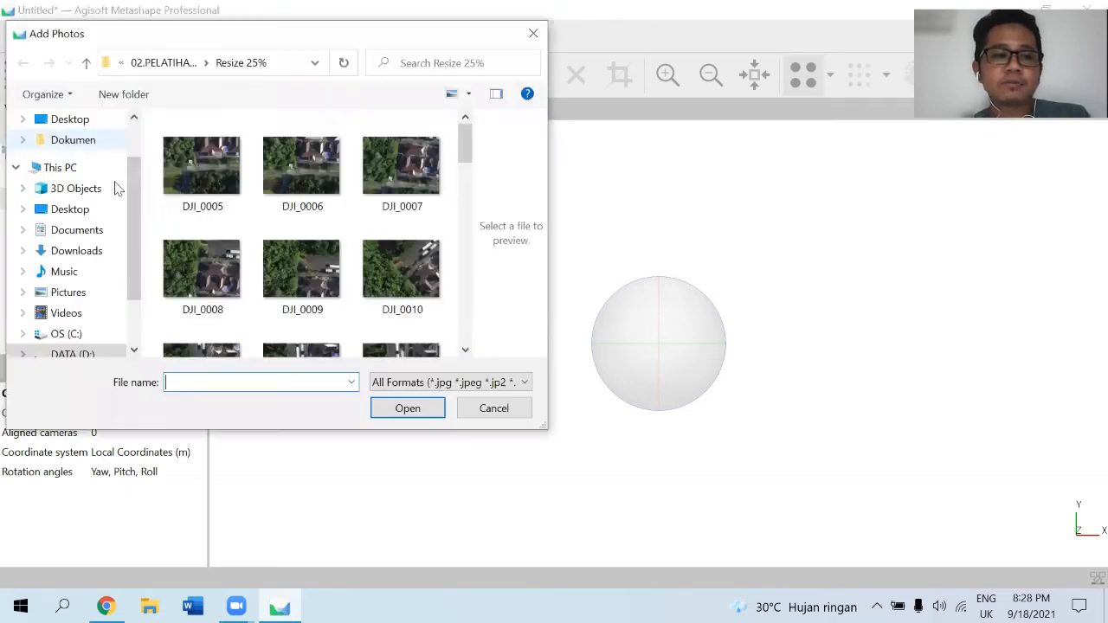
scroll(461, 147, down, 2)
scroll(462, 147, up, 2)
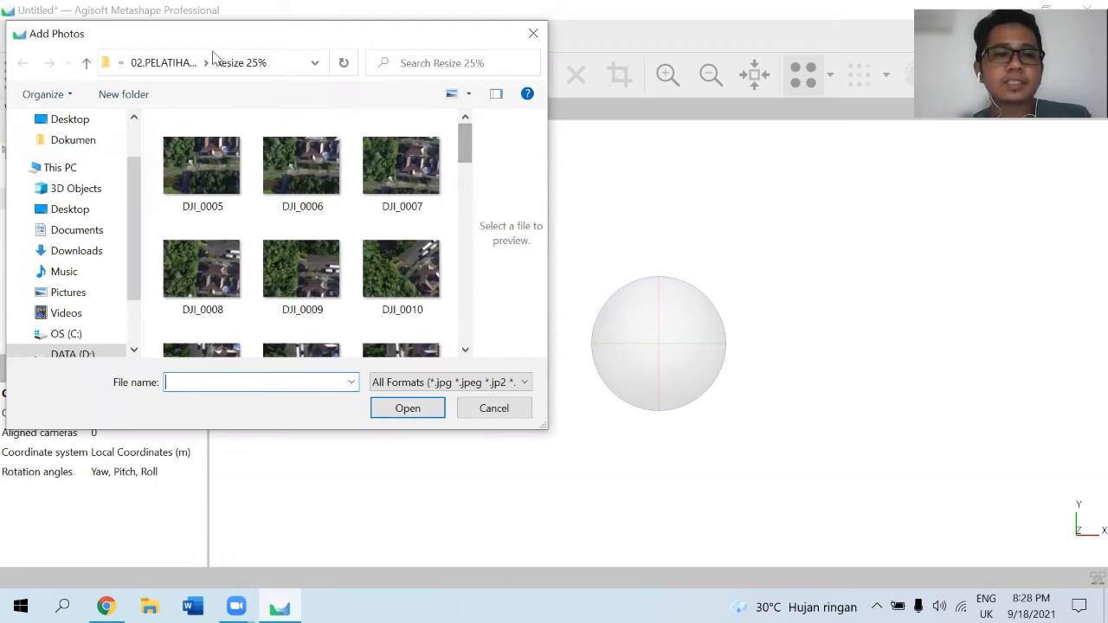
drag(208, 37, 208, 24)
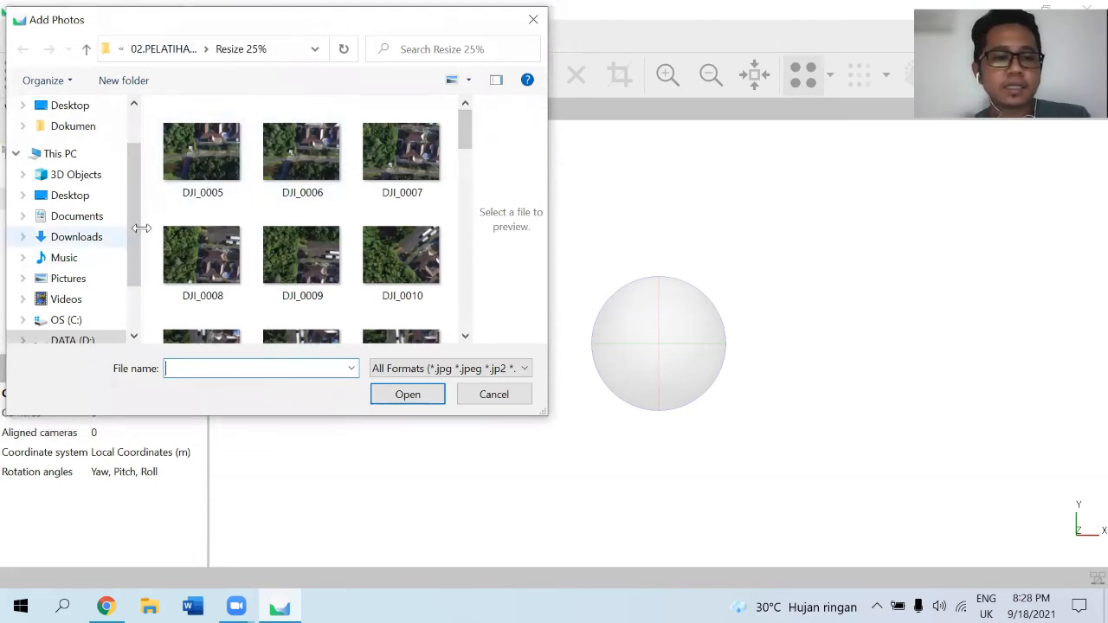
scroll(112, 252, down, 2)
click(73, 271)
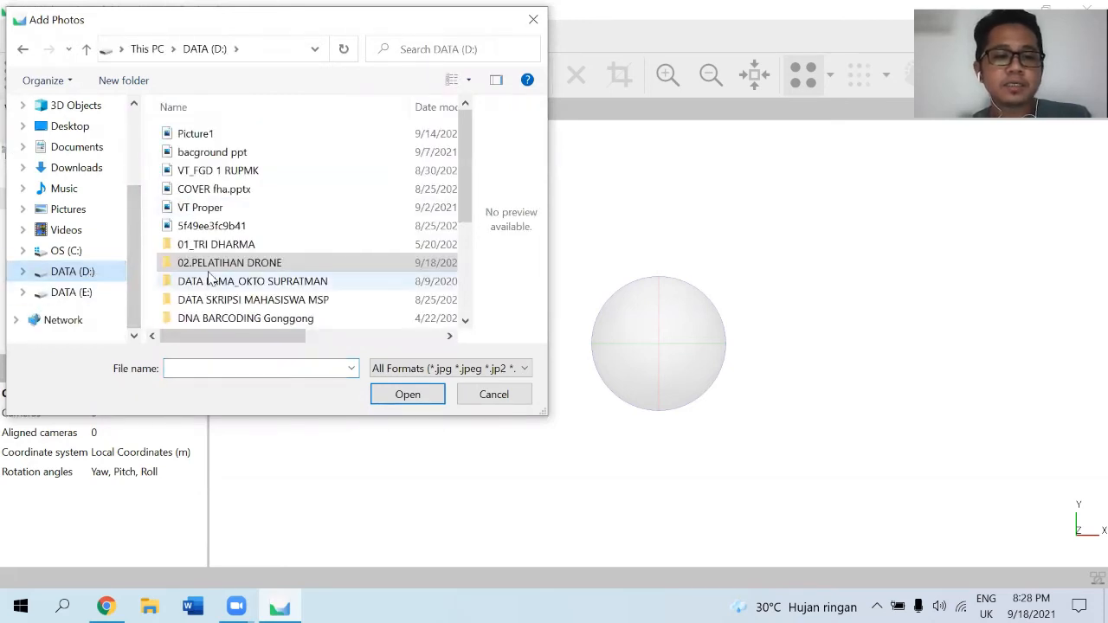
scroll(219, 281, down, 1)
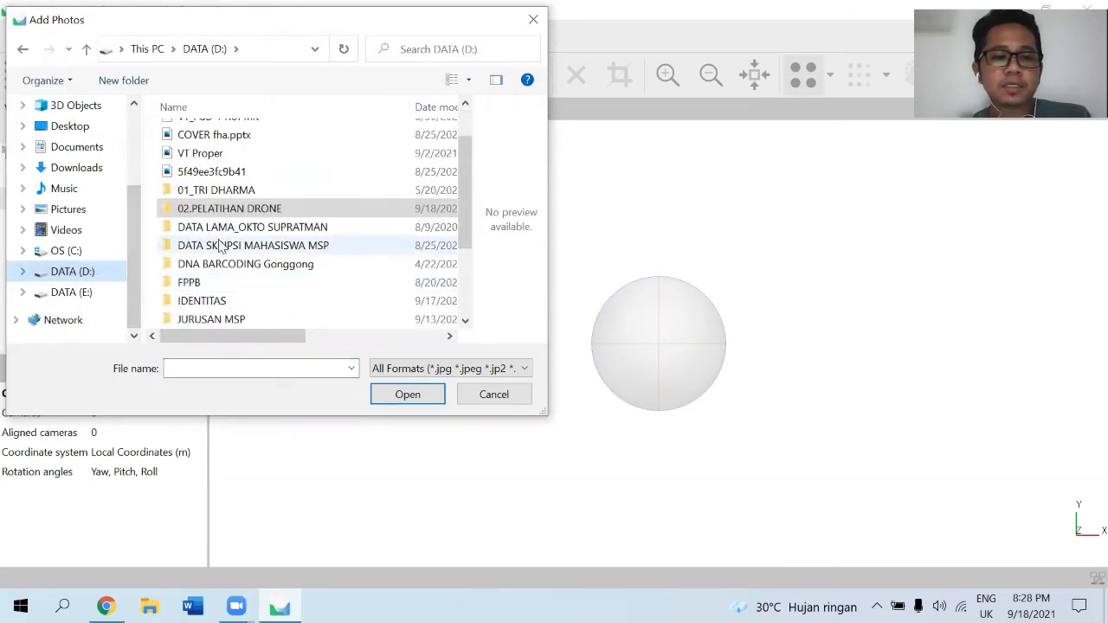
double_click(201, 215)
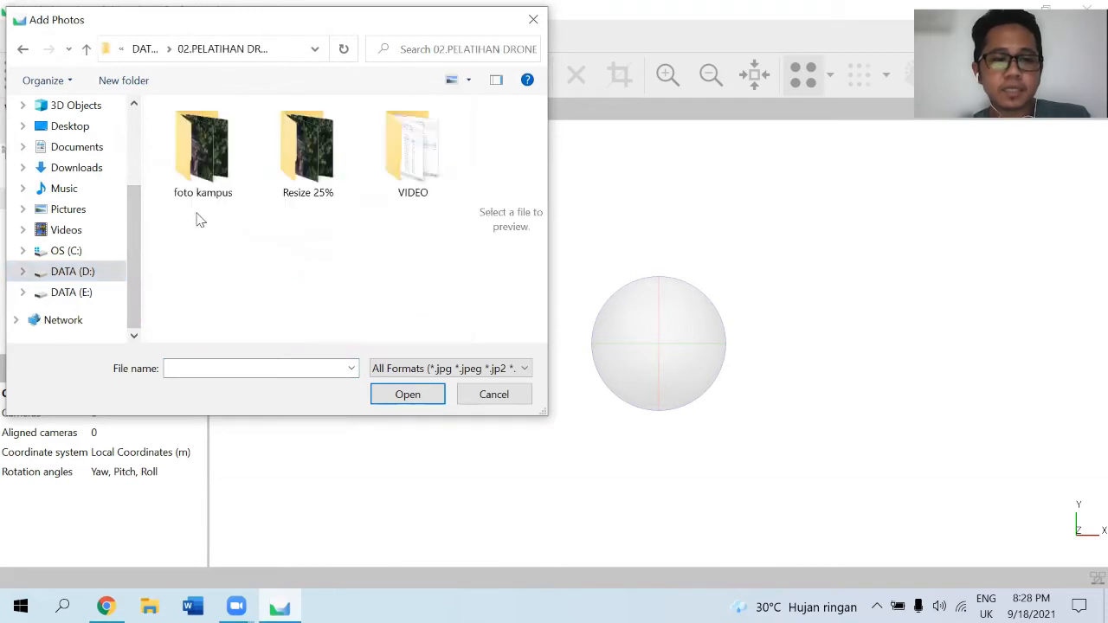
double_click(230, 166)
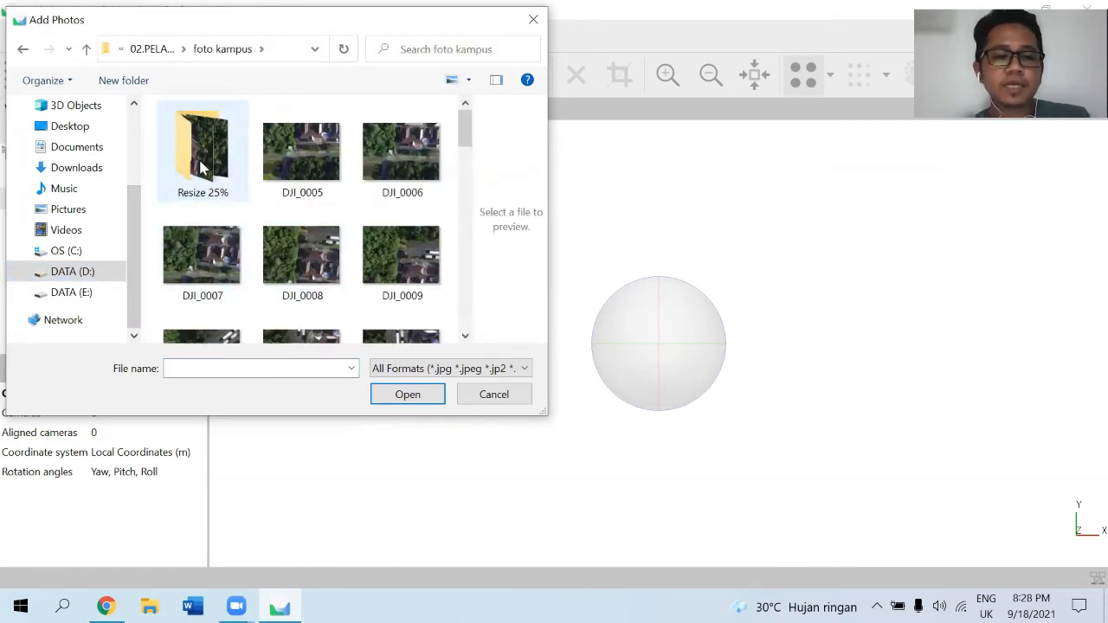
double_click(191, 153)
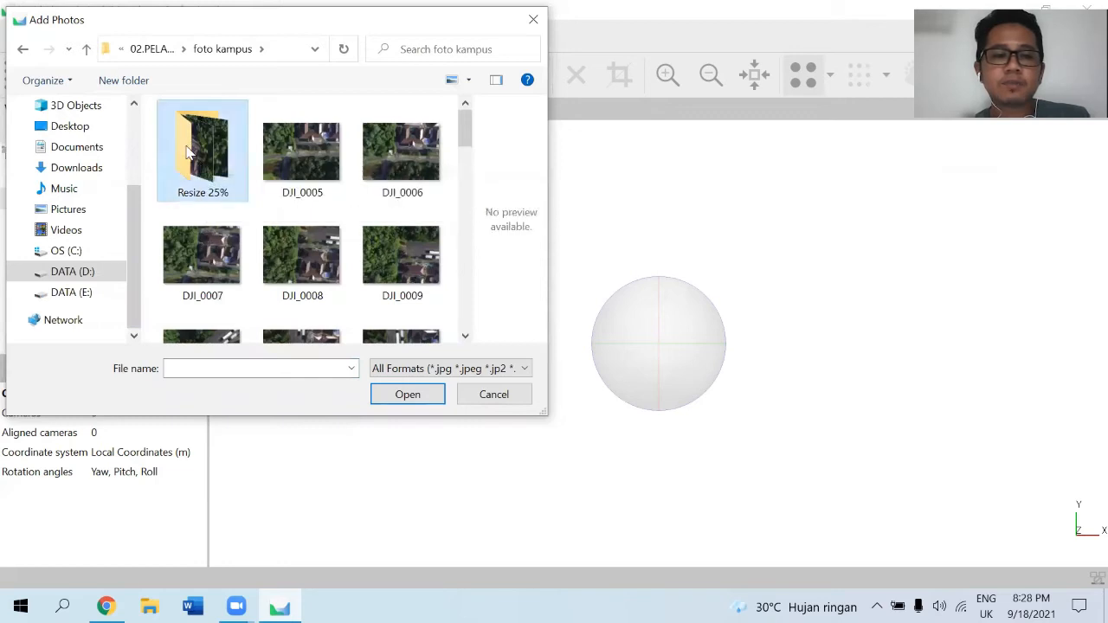
click(191, 153)
Select all photos in the Resize 25% folder, DJI_0005 to DJI_0043, and load them into Chunk 2.
scroll(348, 218, down, 1)
scroll(350, 217, up, 1)
key(ctrl+a)
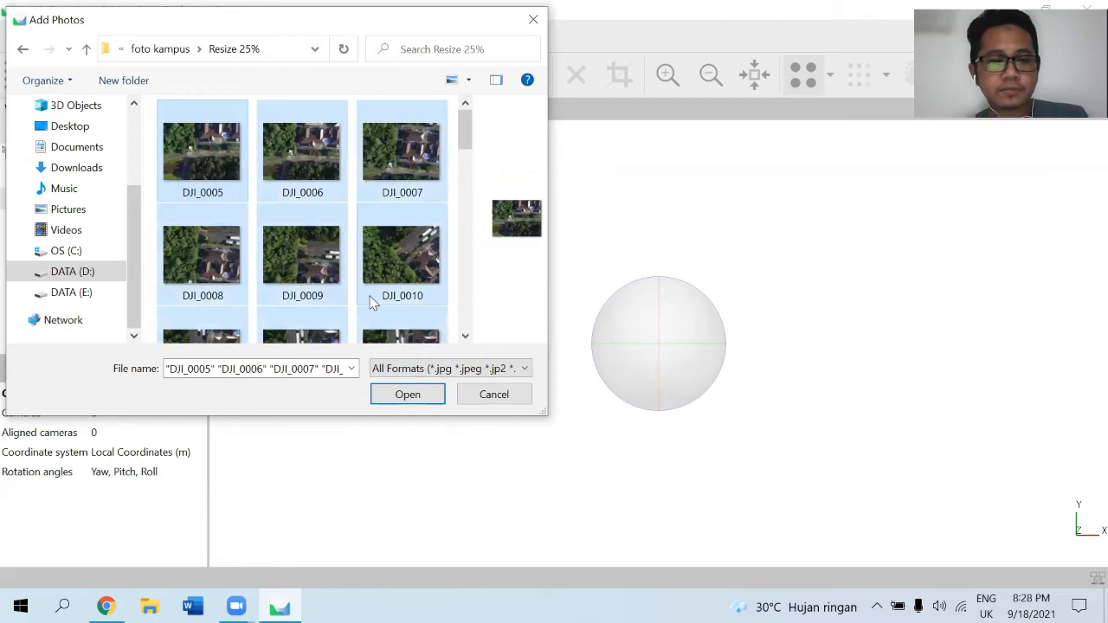
scroll(396, 316, down, 5)
scroll(412, 349, down, 2)
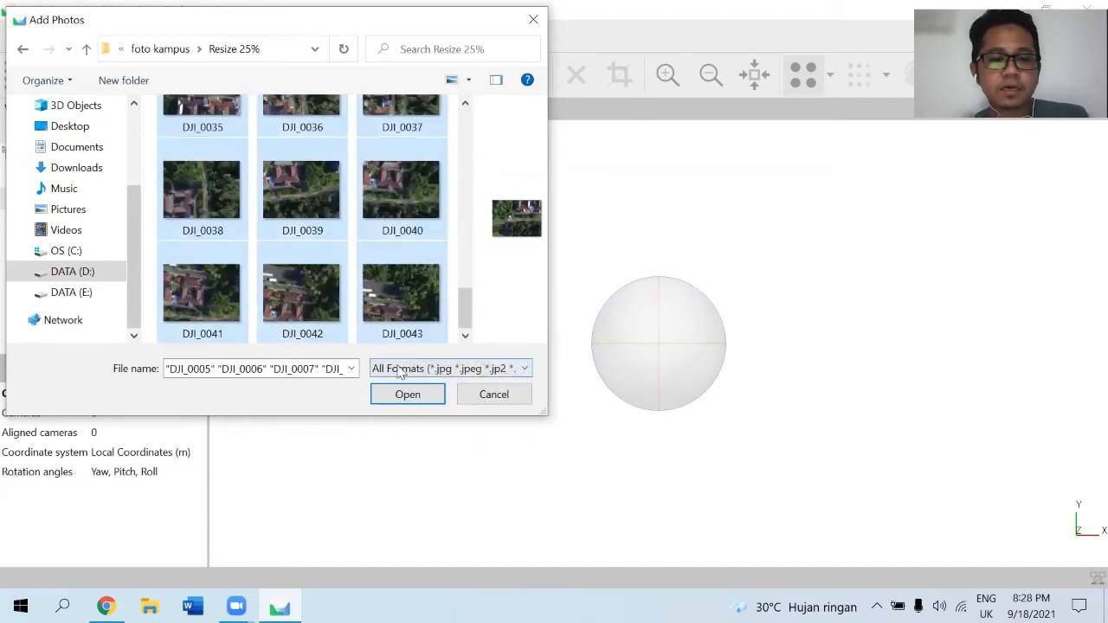
click(404, 396)
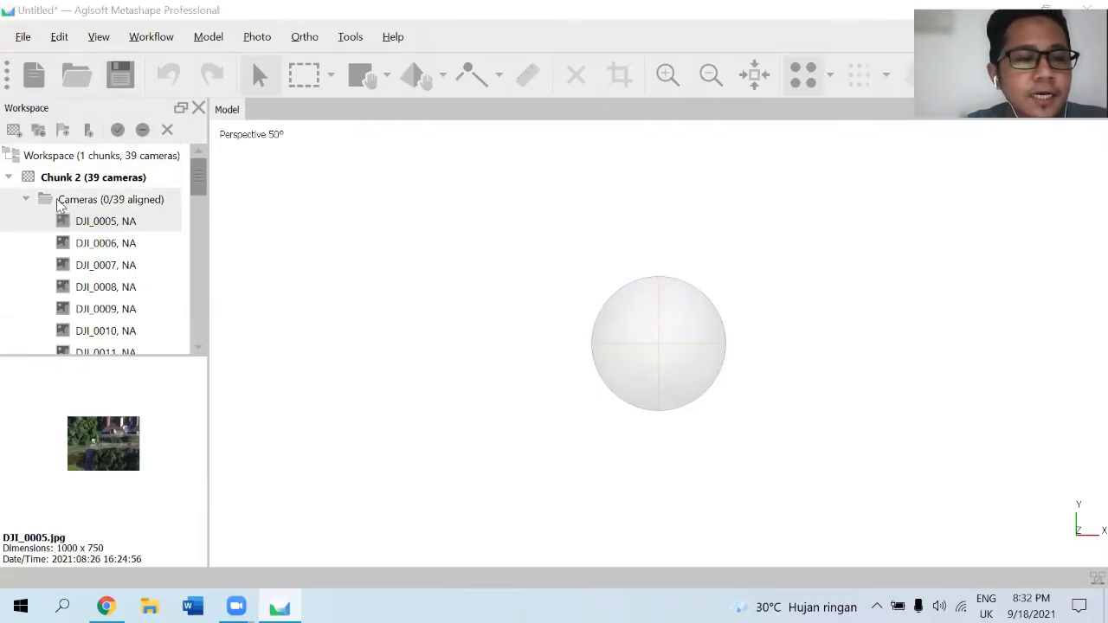
drag(198, 175, 199, 184)
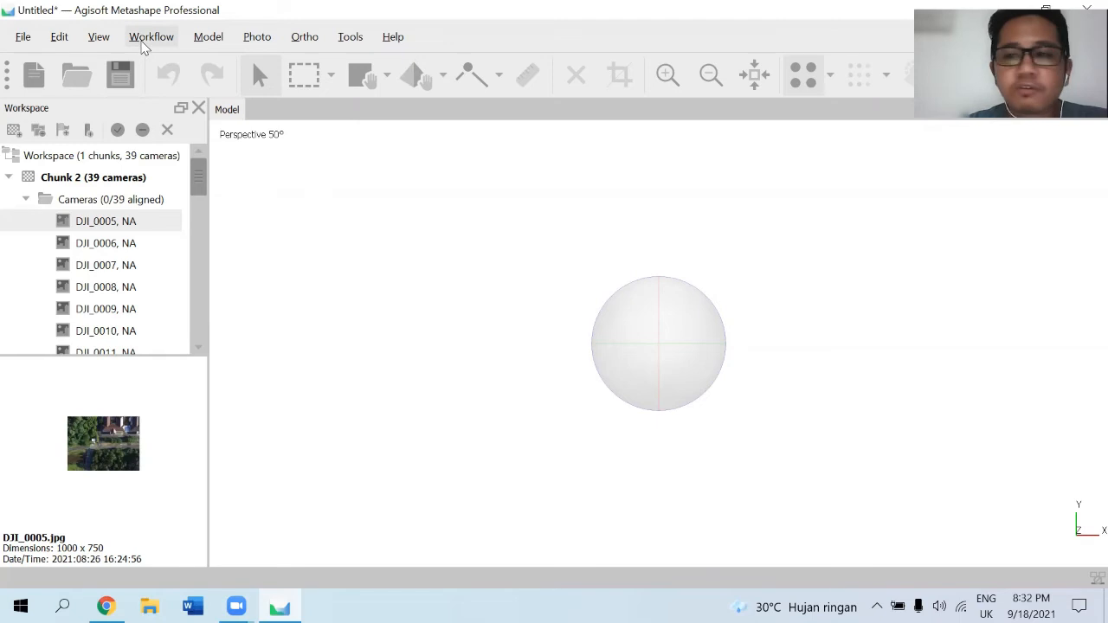
Align the photos of Chunk 2 at Medium accuracy with generic and reference preselection enabled.
click(151, 36)
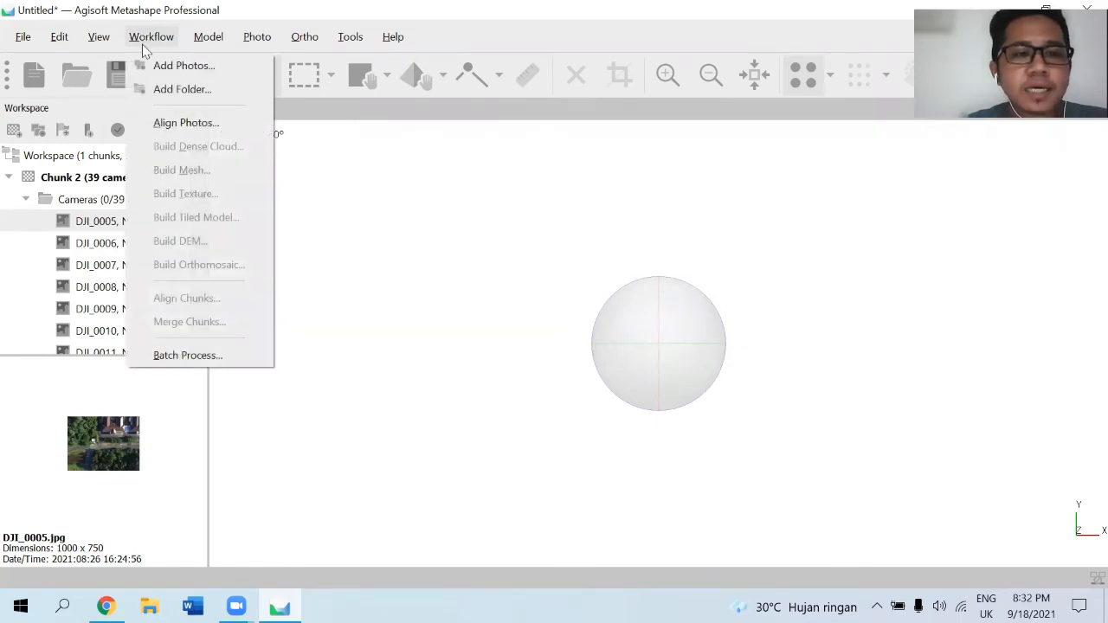
click(175, 126)
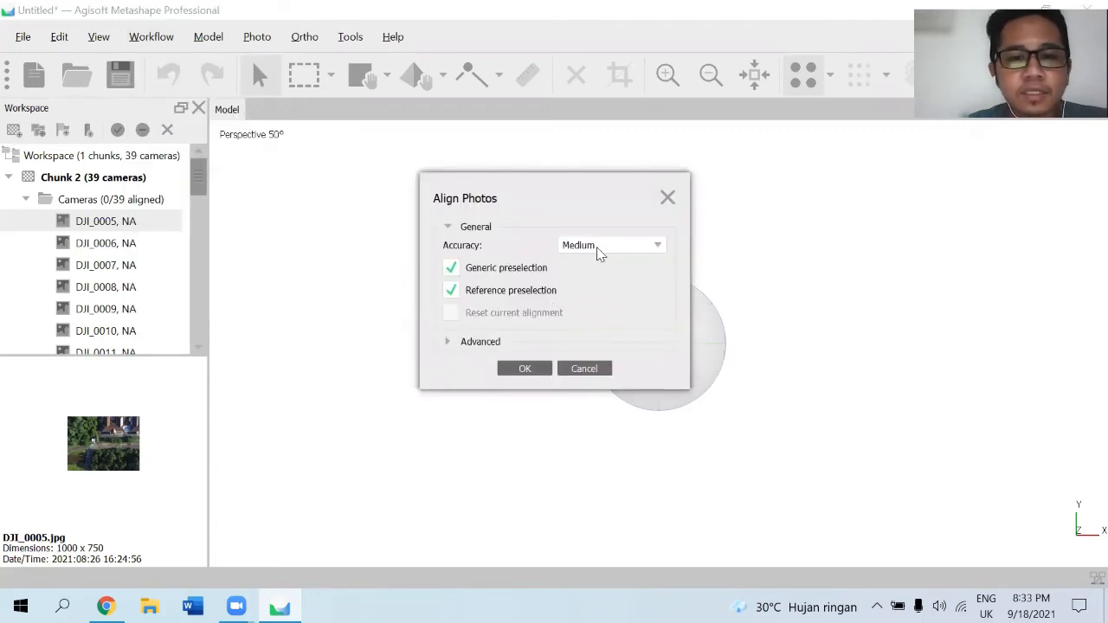
scroll(602, 251, down, 1)
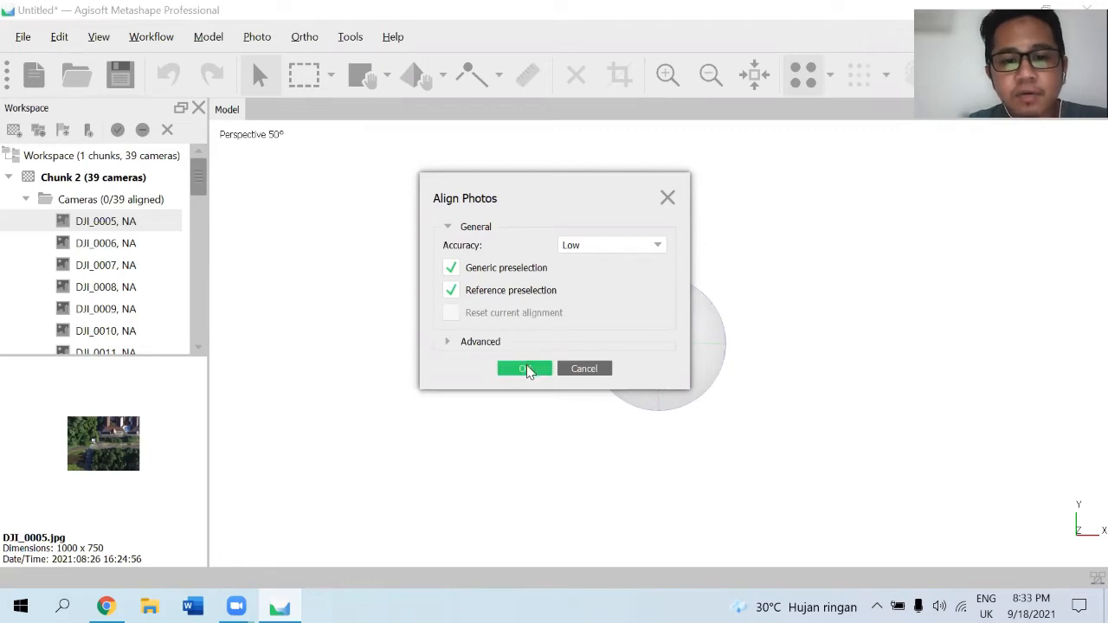
click(594, 248)
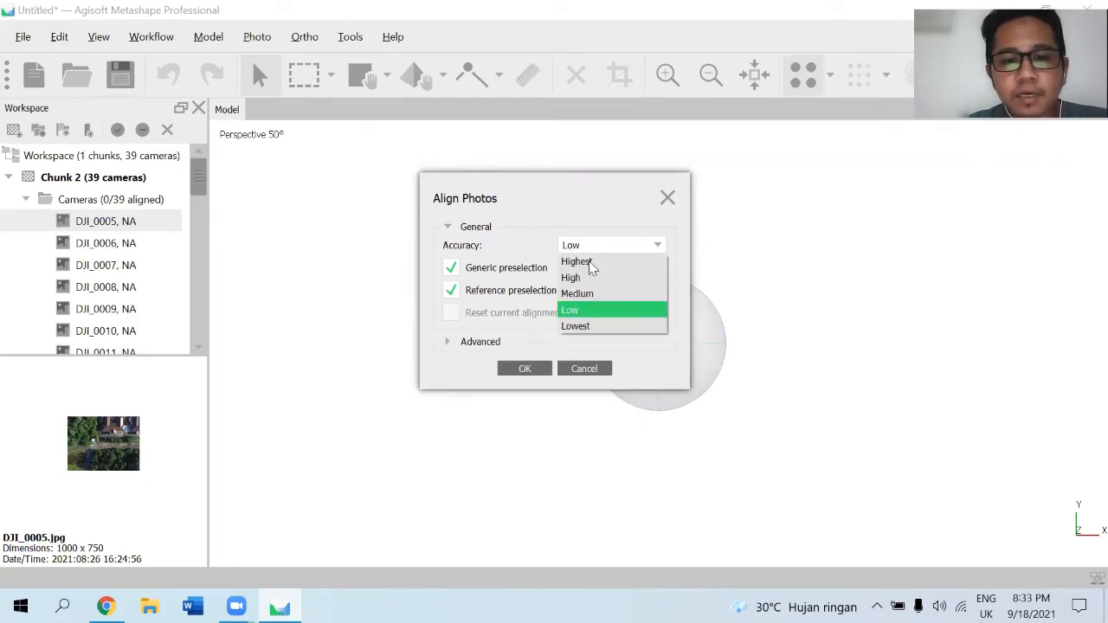
click(588, 294)
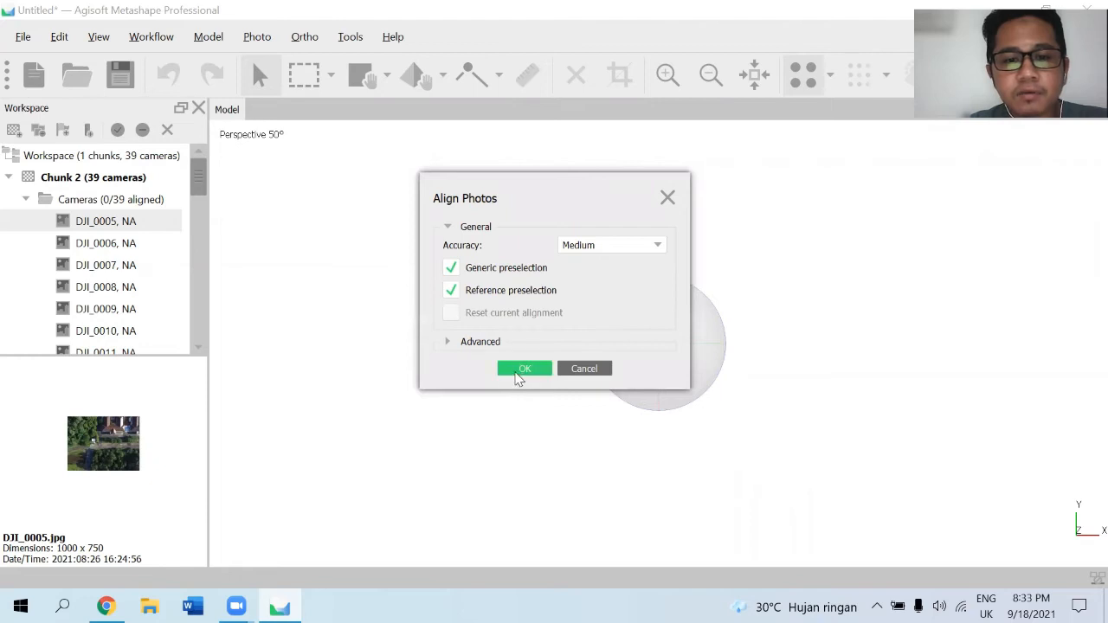
click(449, 343)
click(450, 343)
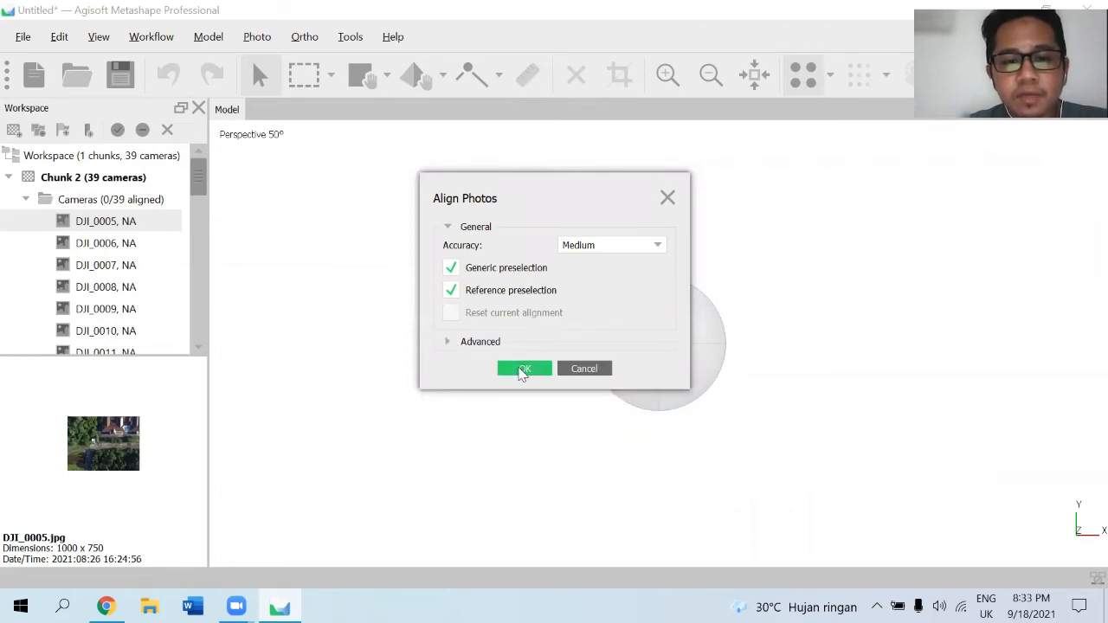
click(522, 373)
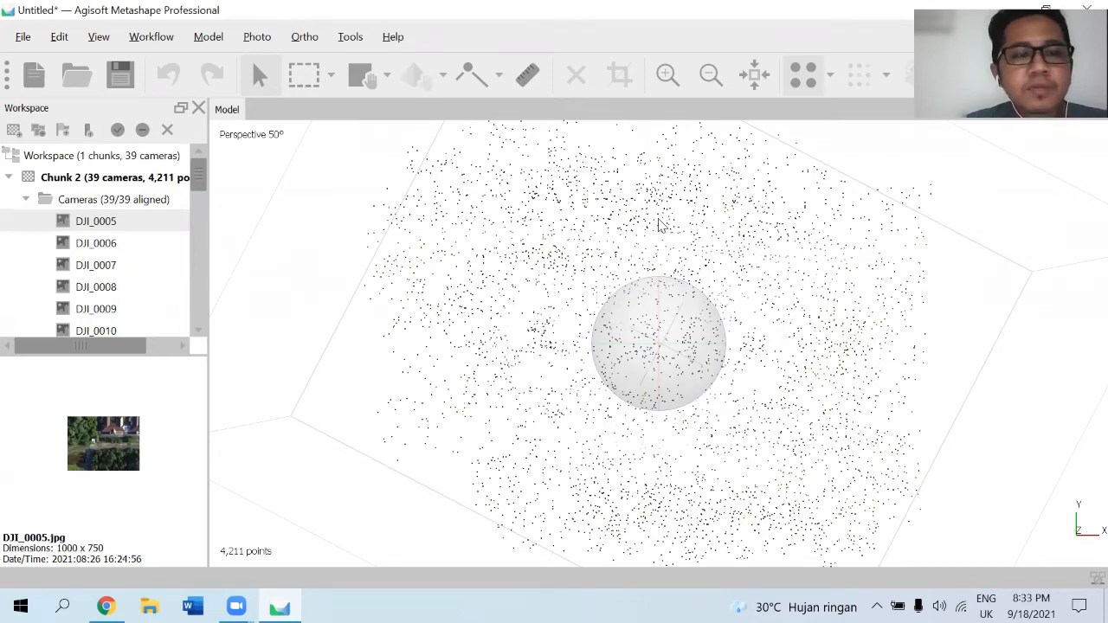
Build the dense cloud of Chunk 2 at Medium quality and display it in the model view.
click(153, 45)
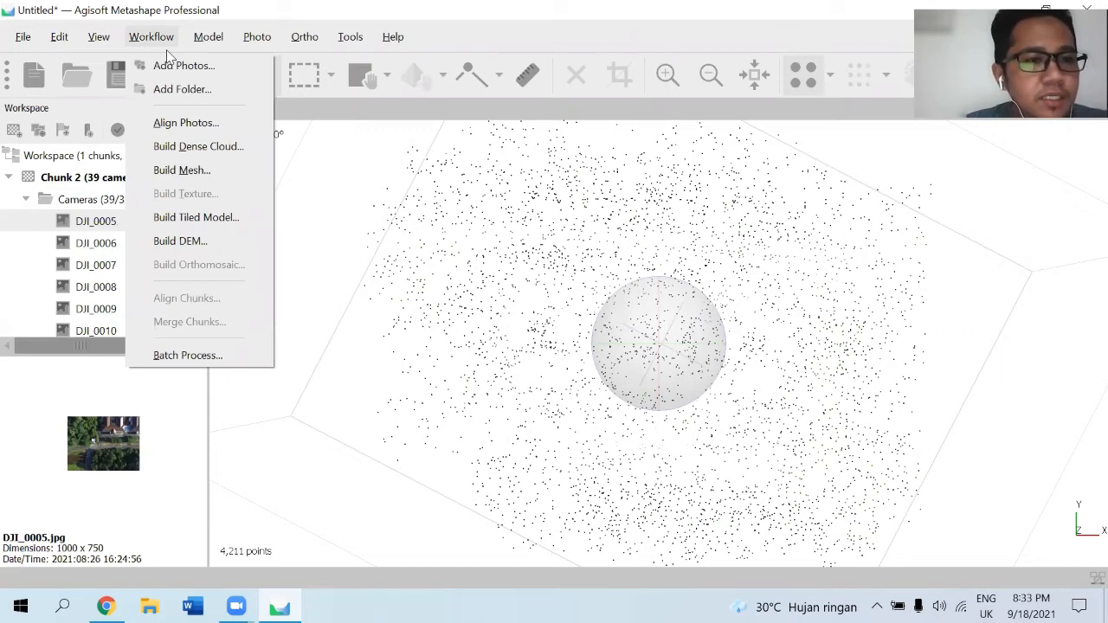
click(185, 149)
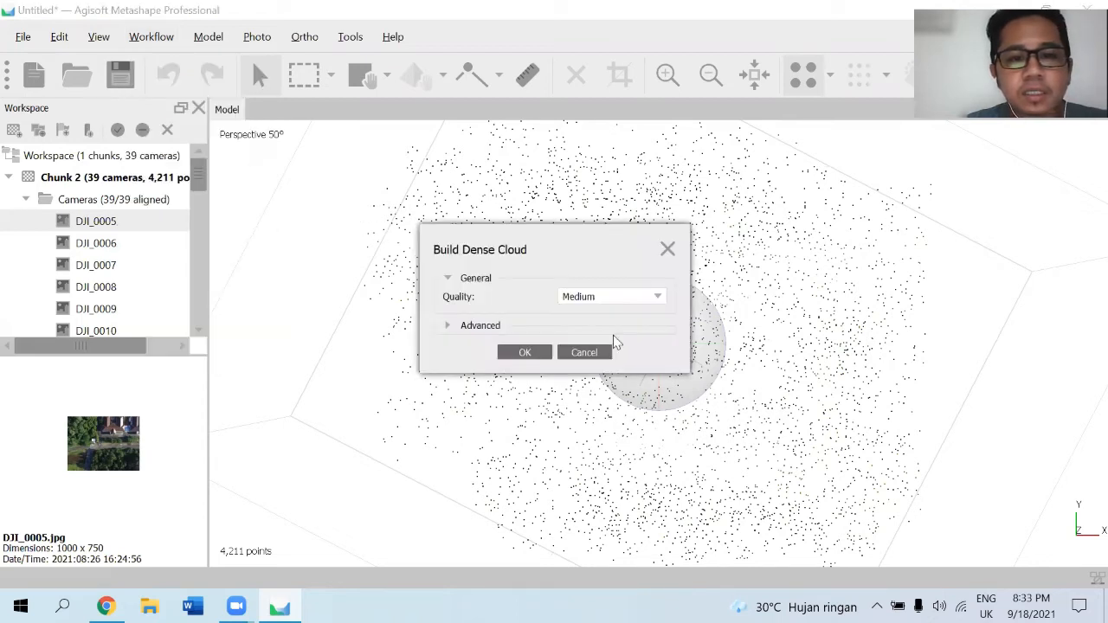
click(449, 329)
click(449, 327)
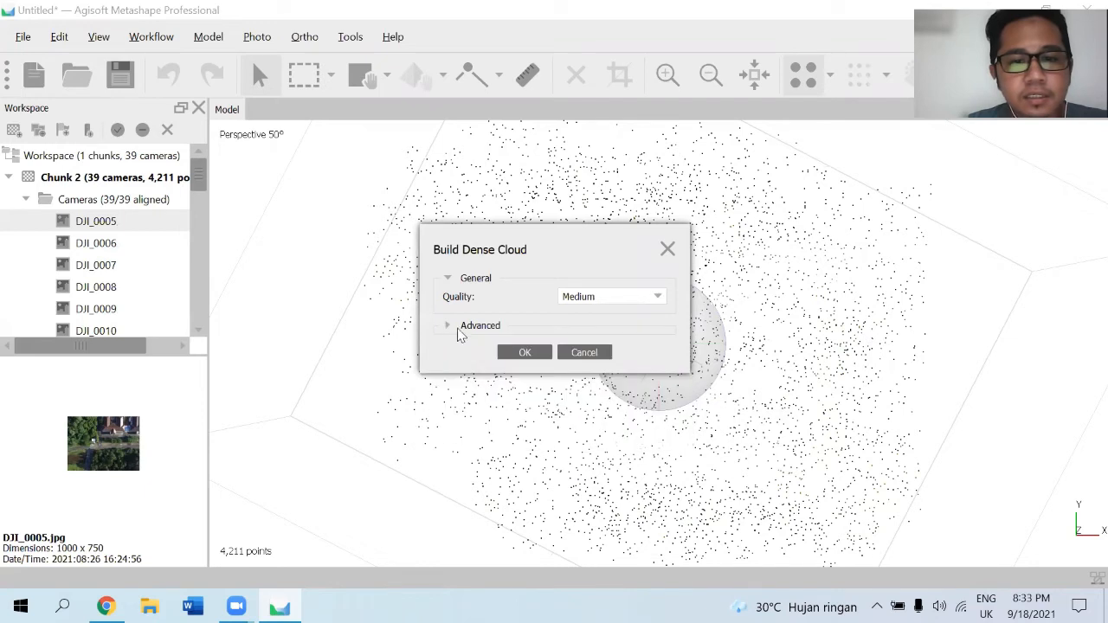
click(524, 354)
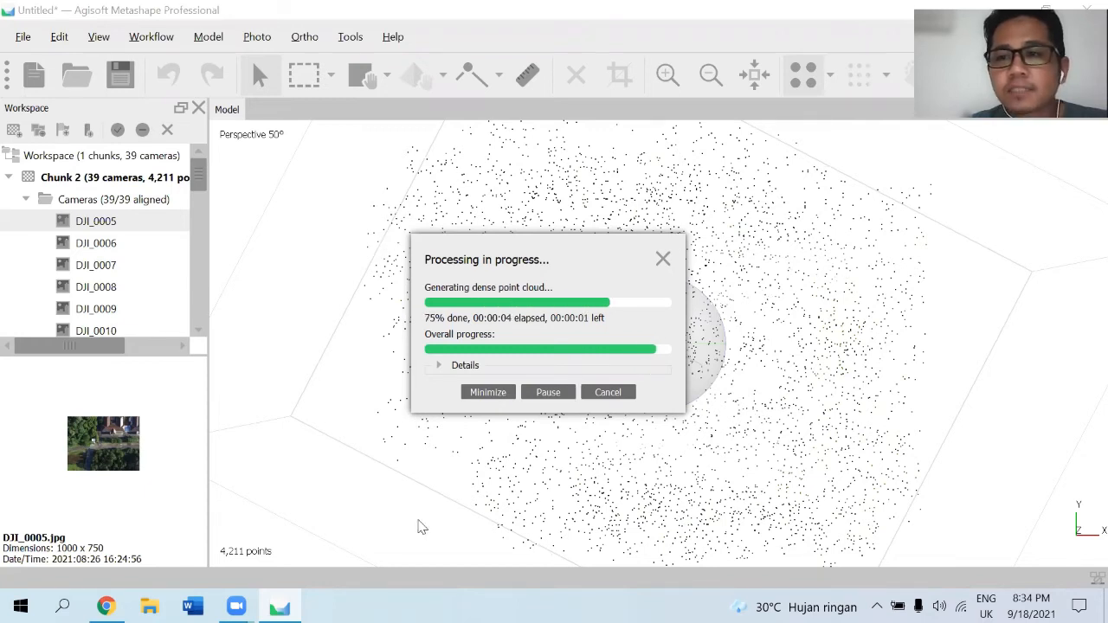
click(858, 78)
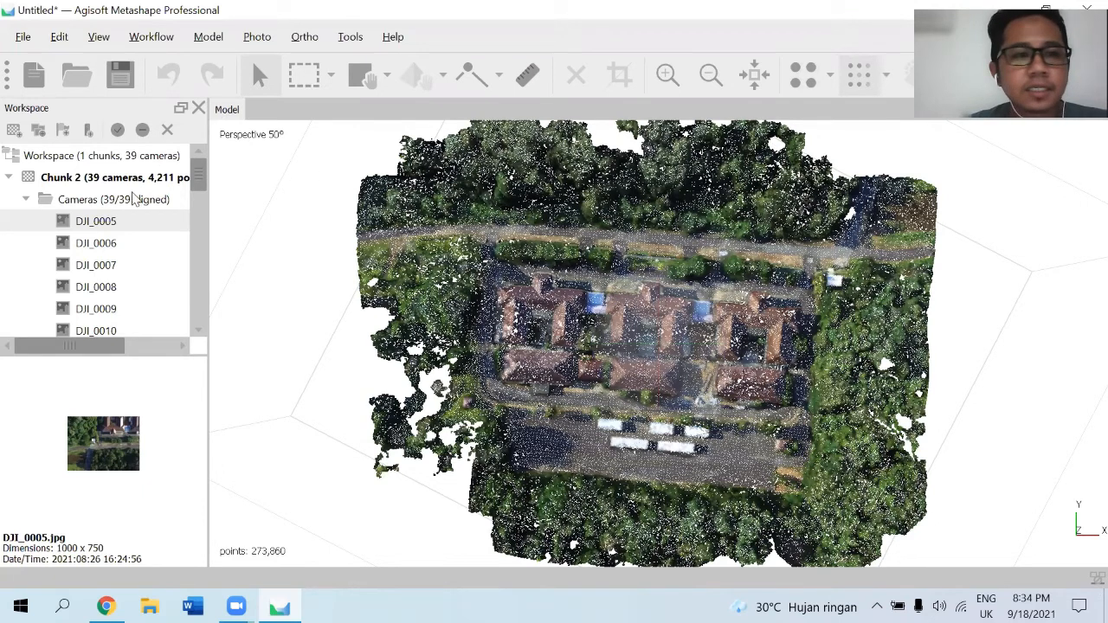
Save the project as "Kampus UBB" in Metashape Project (*.psx) format in the D: drive folder 02.PELATIHAN DRONE.
click(23, 39)
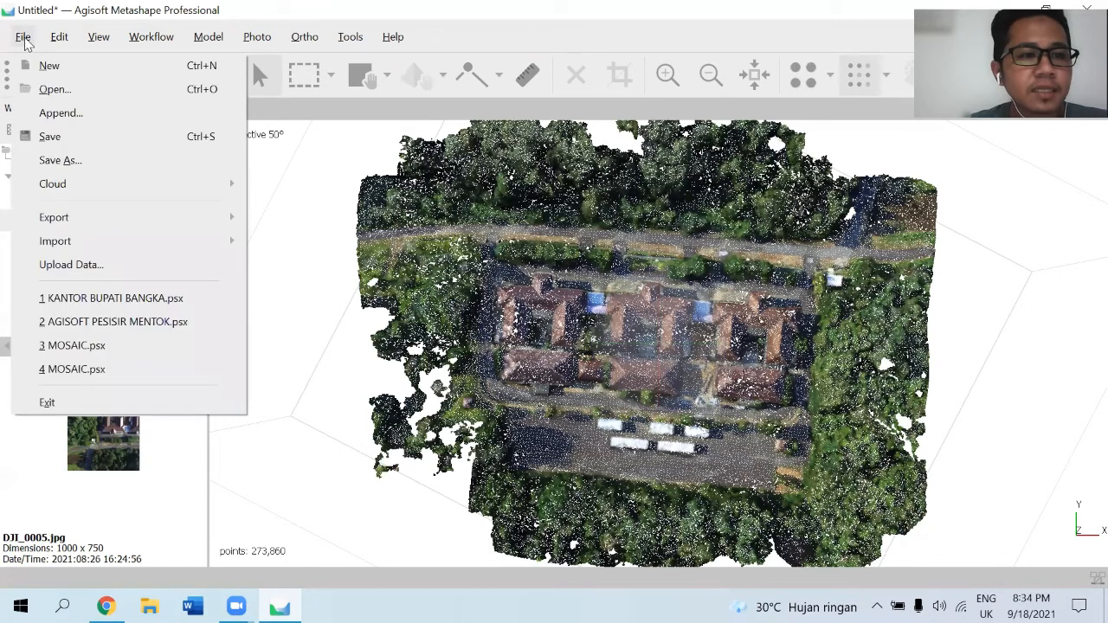
click(67, 138)
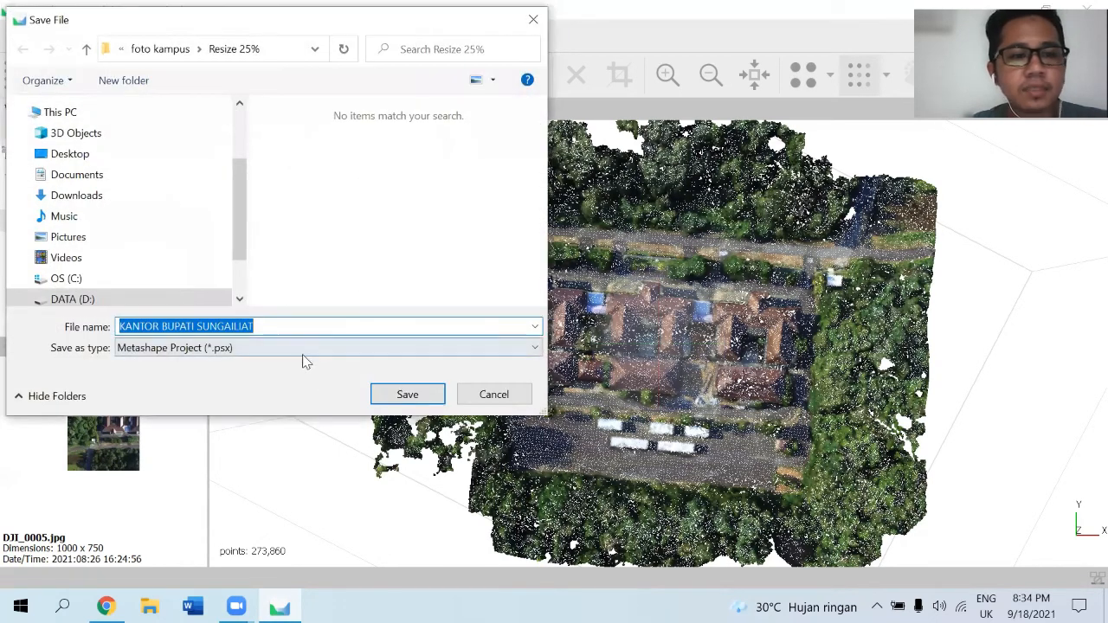
click(264, 325)
drag(264, 325, 102, 334)
text(Kampus UBB)
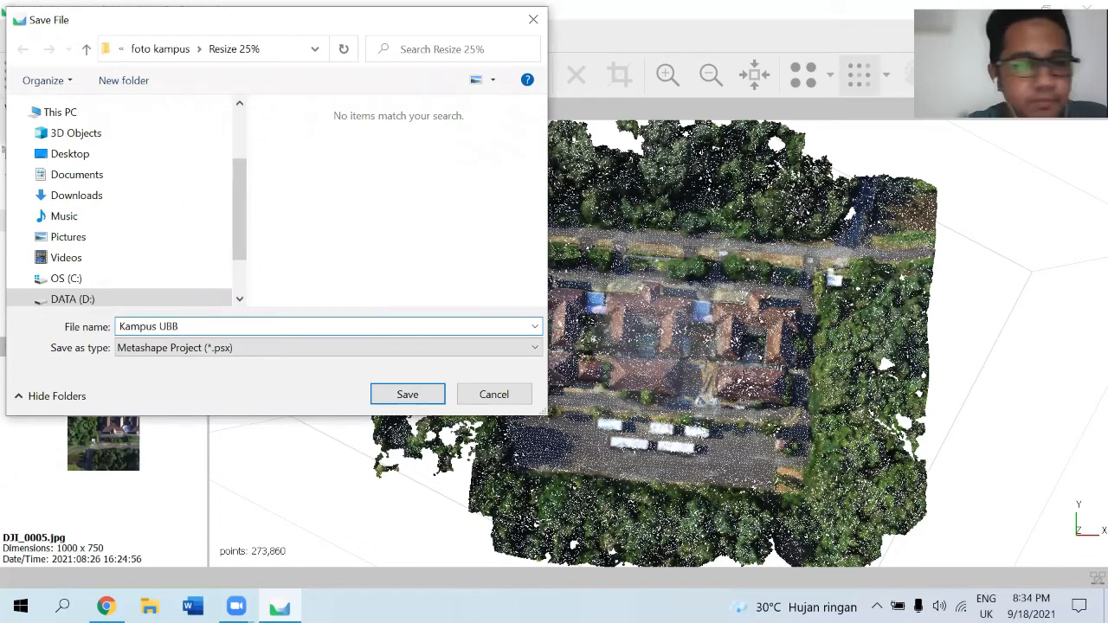
click(78, 299)
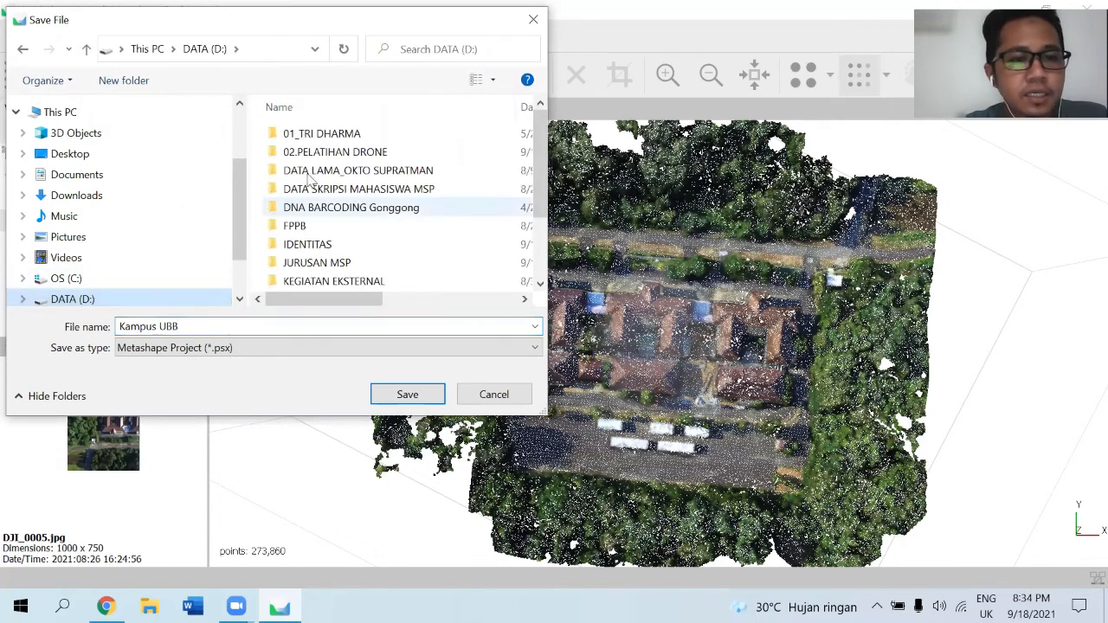
double_click(325, 152)
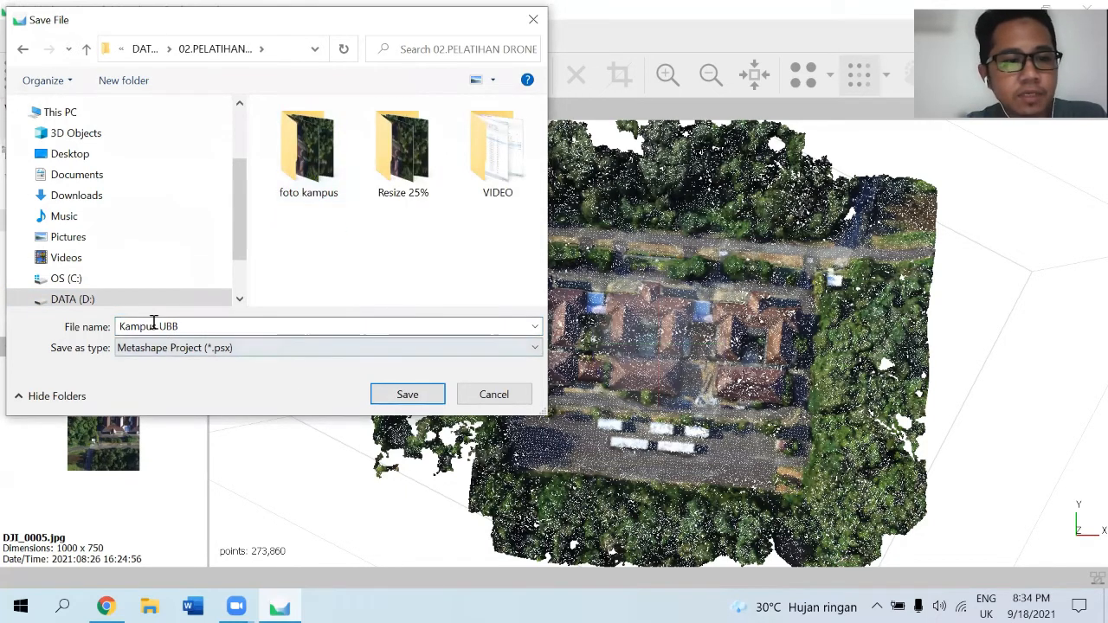
click(414, 395)
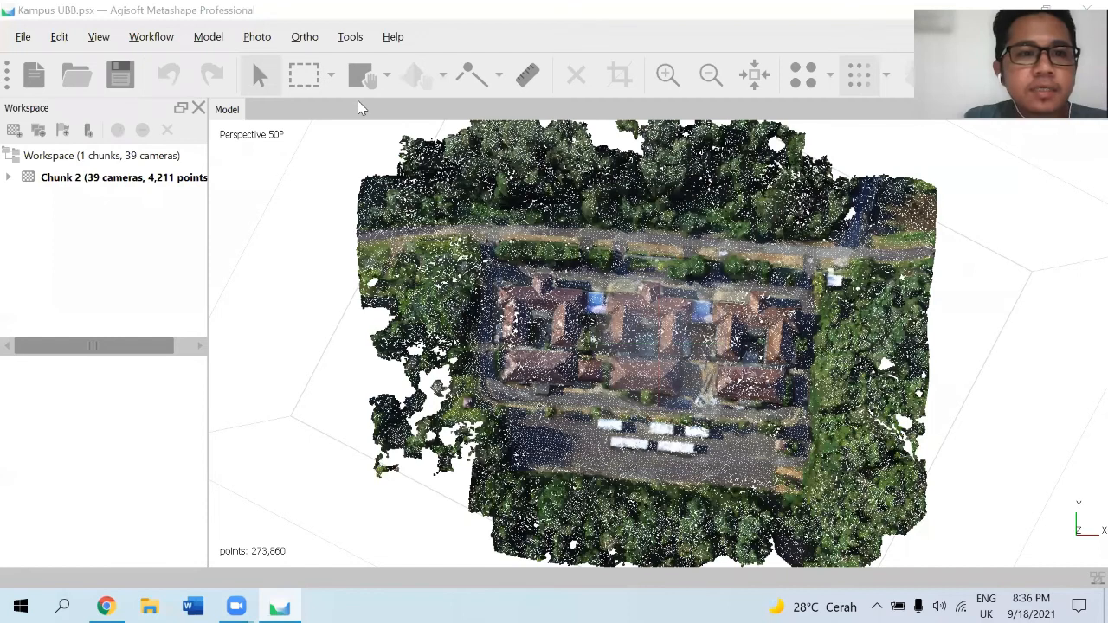
Build an Arbitrary (3D) mesh from the dense cloud with Medium (60,000) face count and display the dense cloud.
click(153, 39)
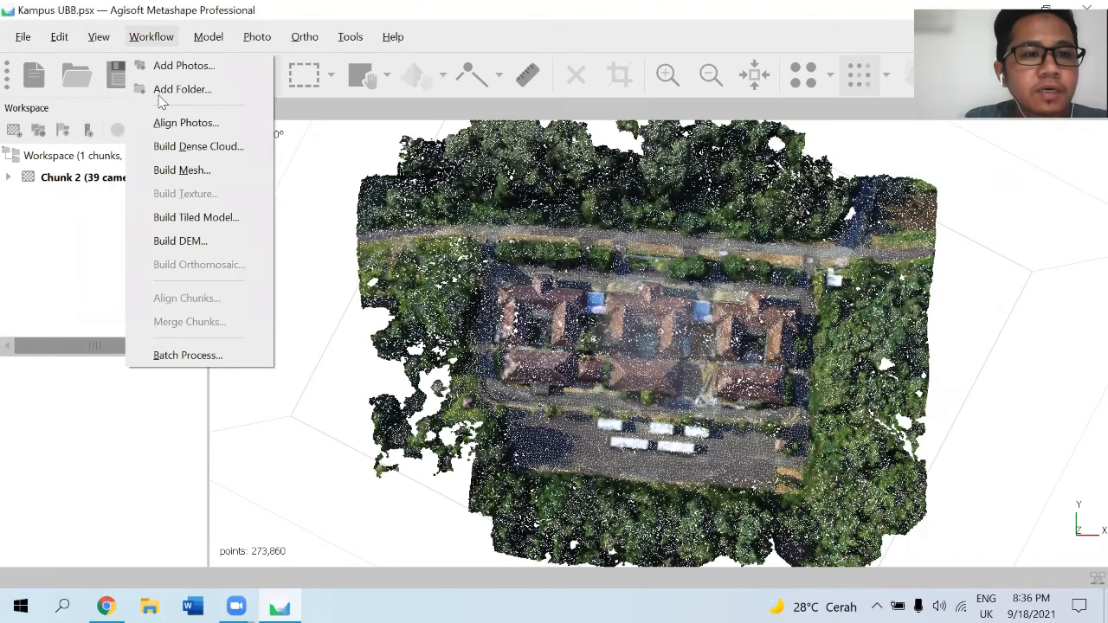
click(171, 177)
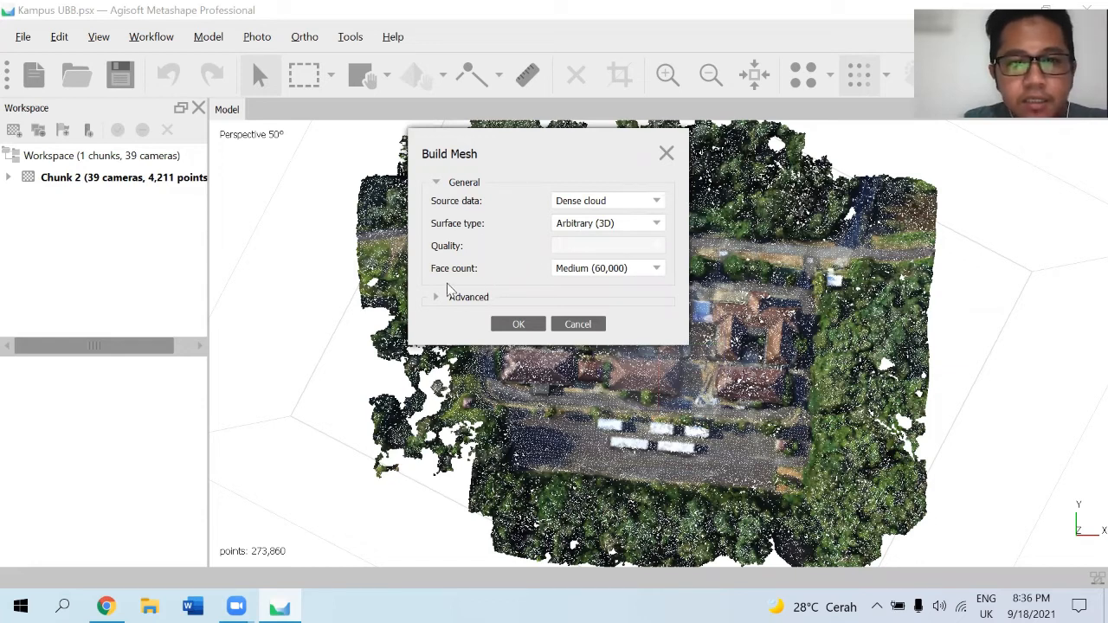
click(655, 269)
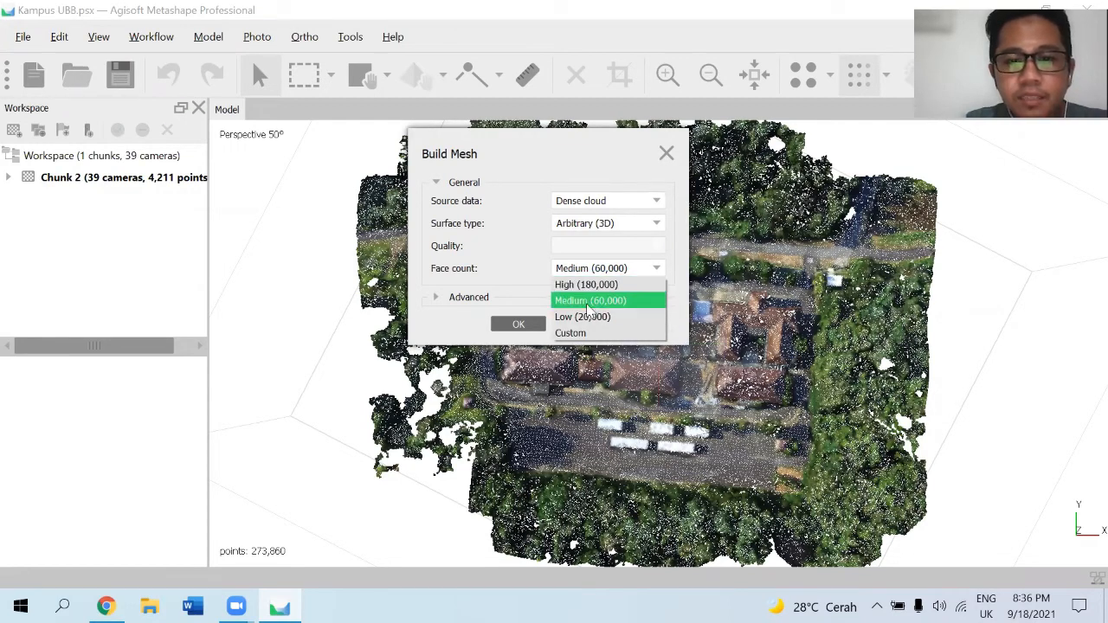
click(588, 301)
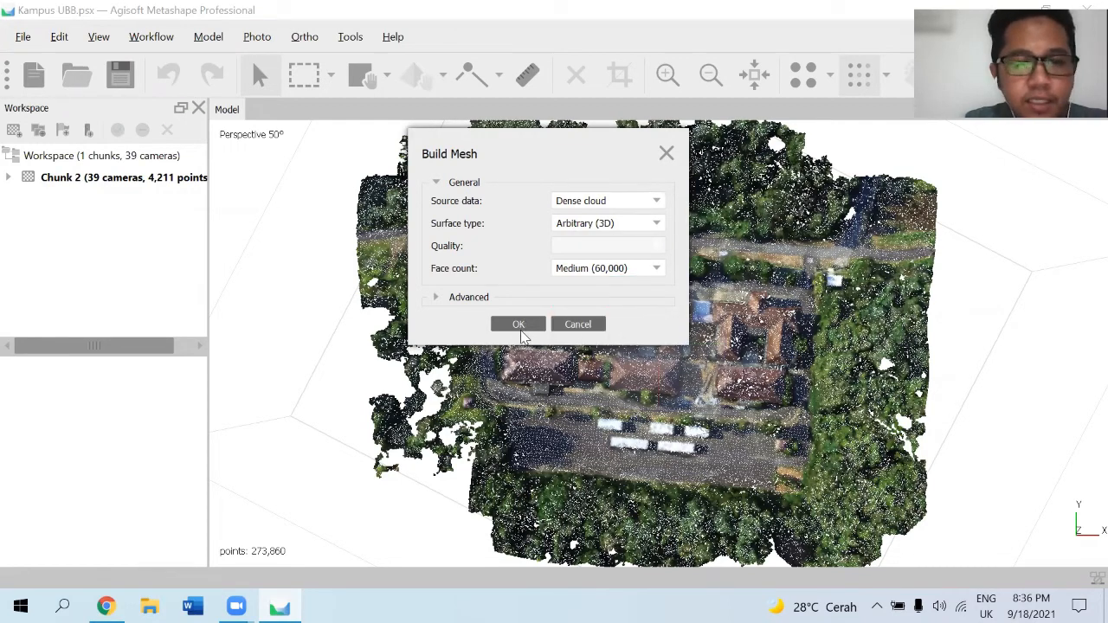
click(518, 325)
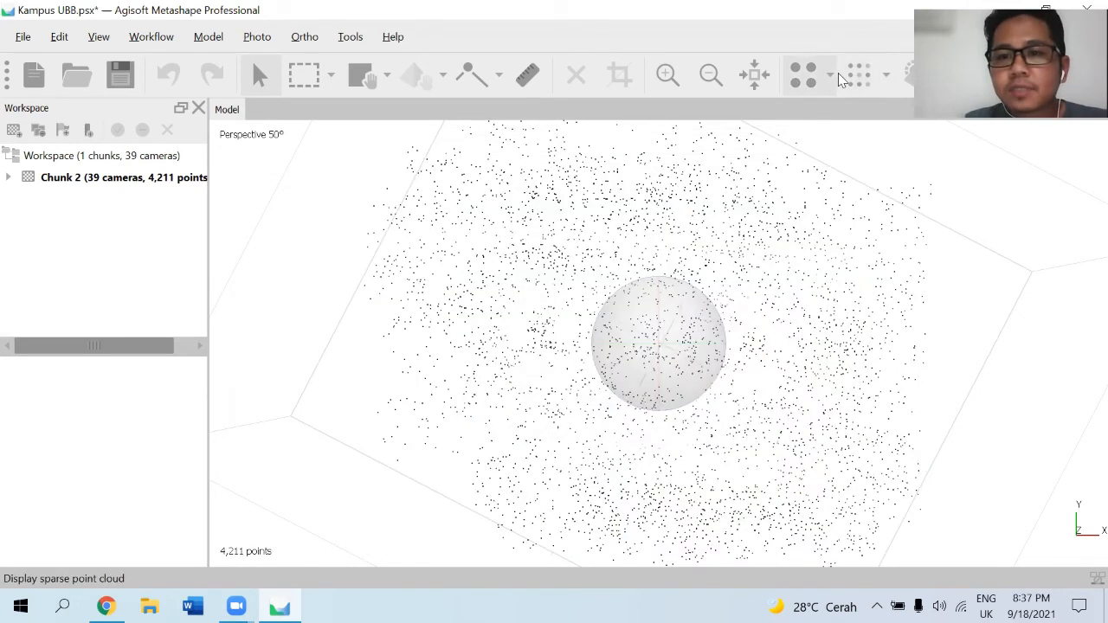
click(805, 74)
click(857, 82)
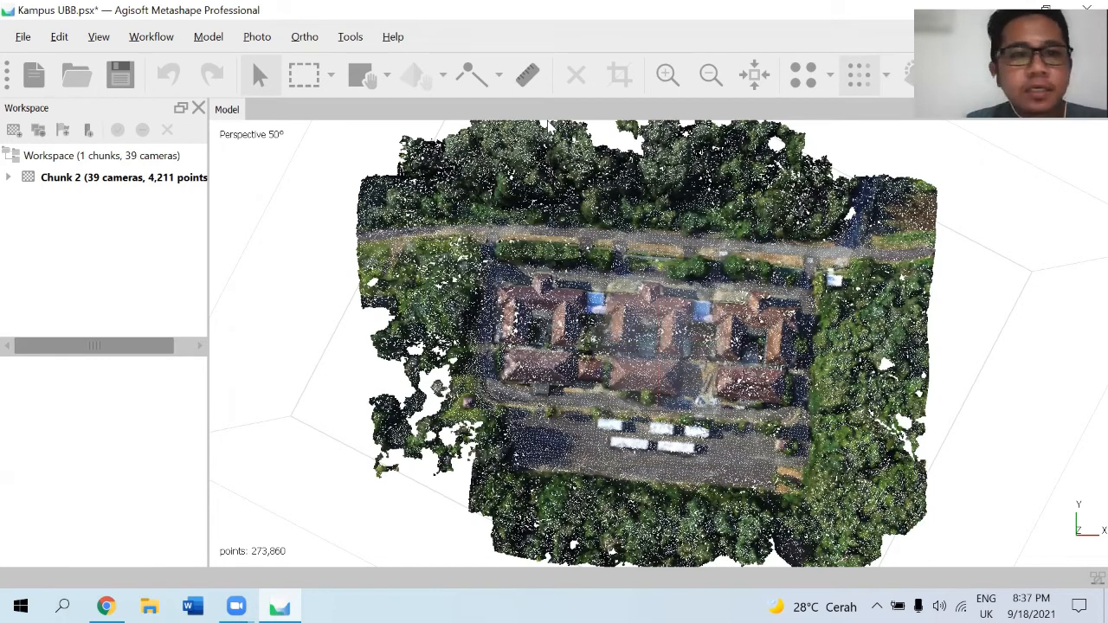
Build the mesh texture with Generic mapping, Mosaic (default) blending and a texture size/count of 4096 x 1.
click(152, 40)
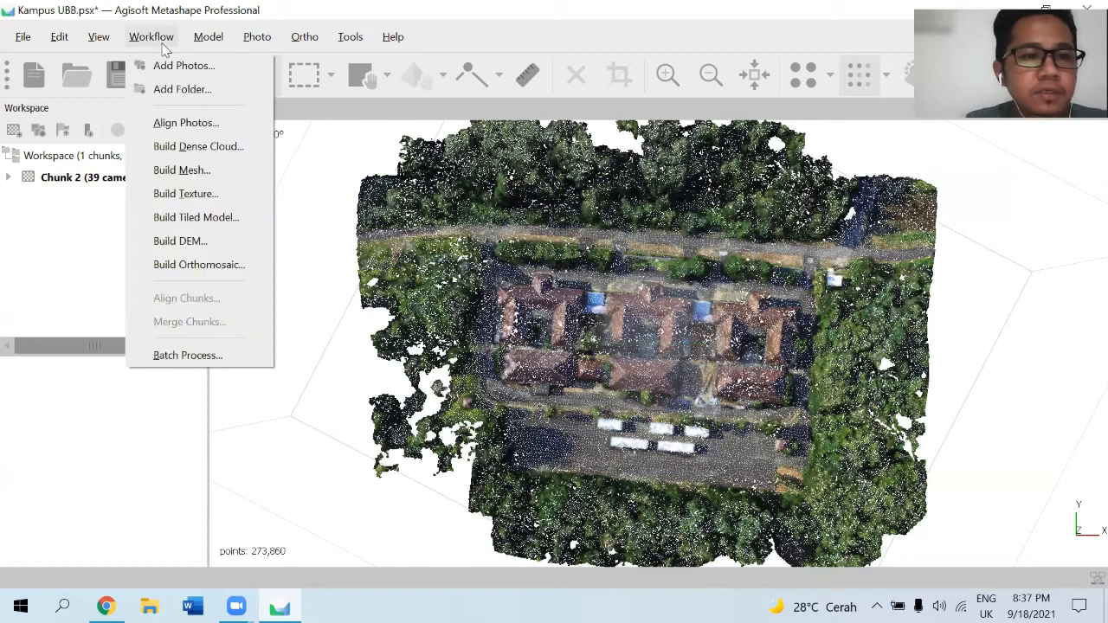
click(179, 196)
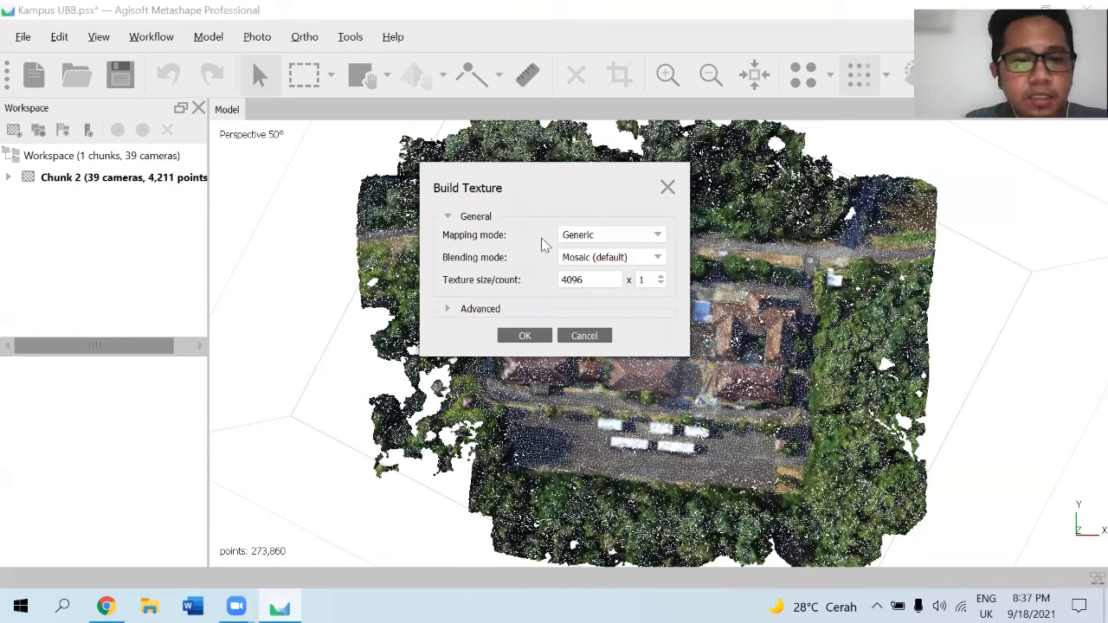
click(653, 242)
click(525, 337)
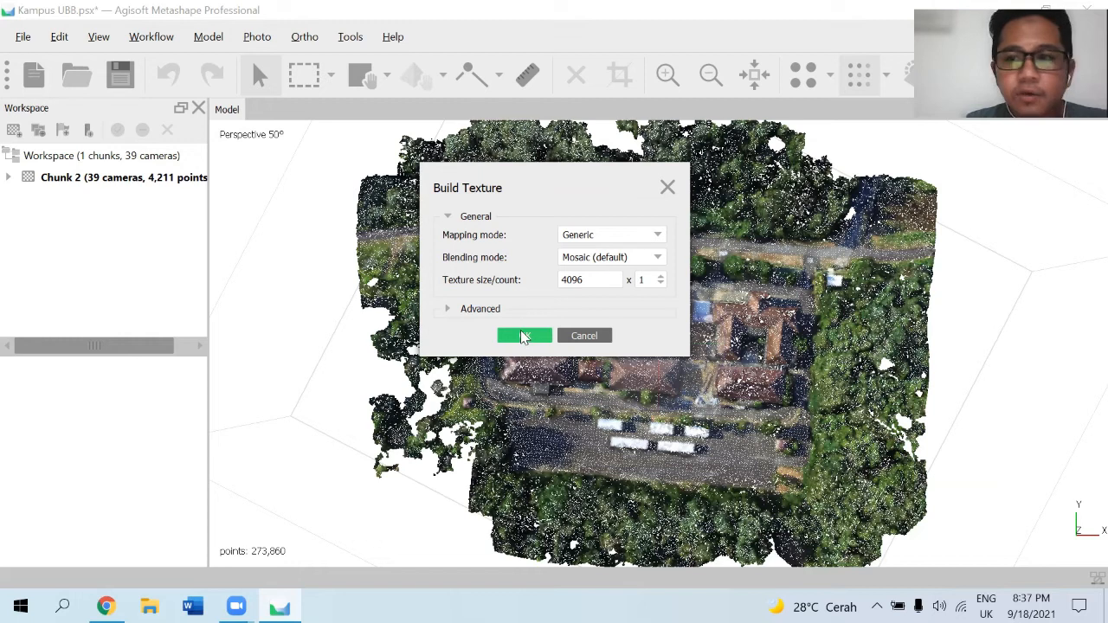
click(524, 337)
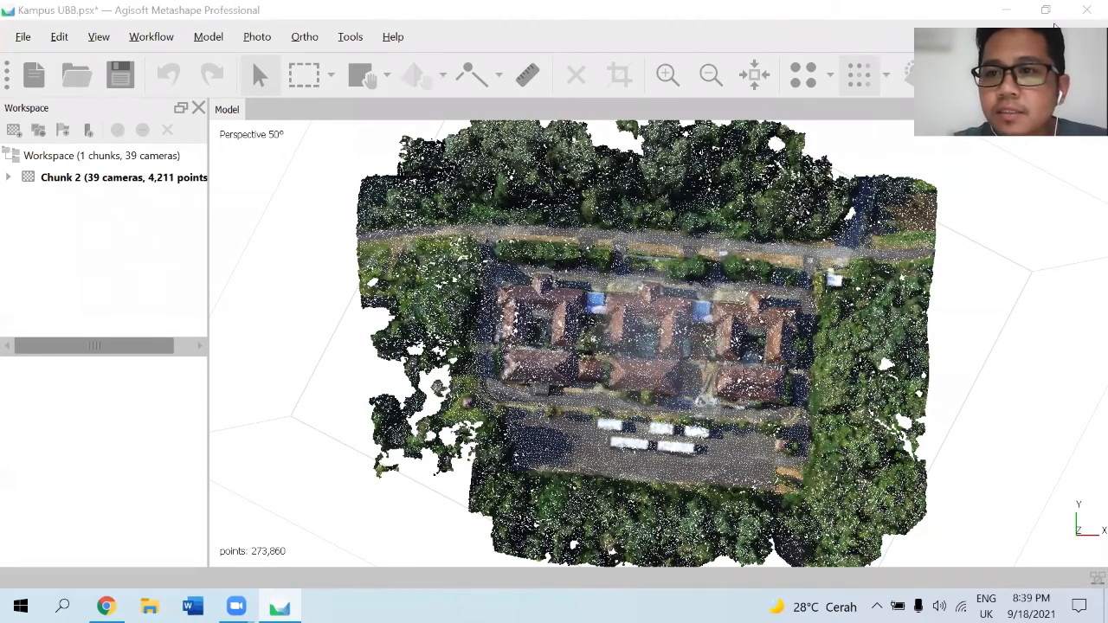
Display the textured model in the model view with the camera positions hidden.
click(1030, 84)
click(1032, 87)
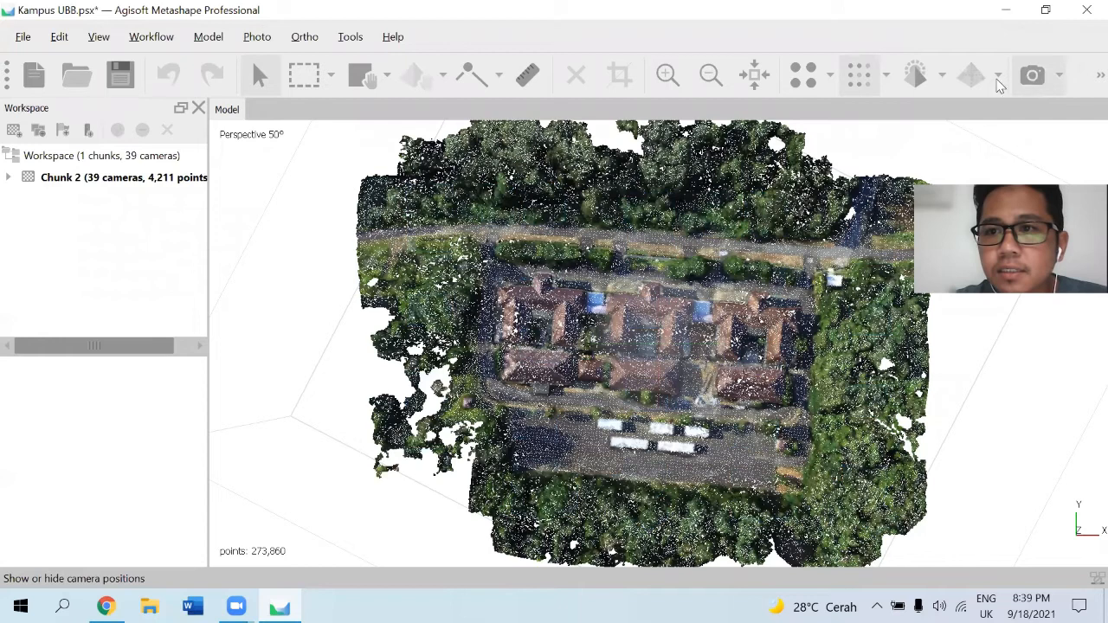
click(922, 82)
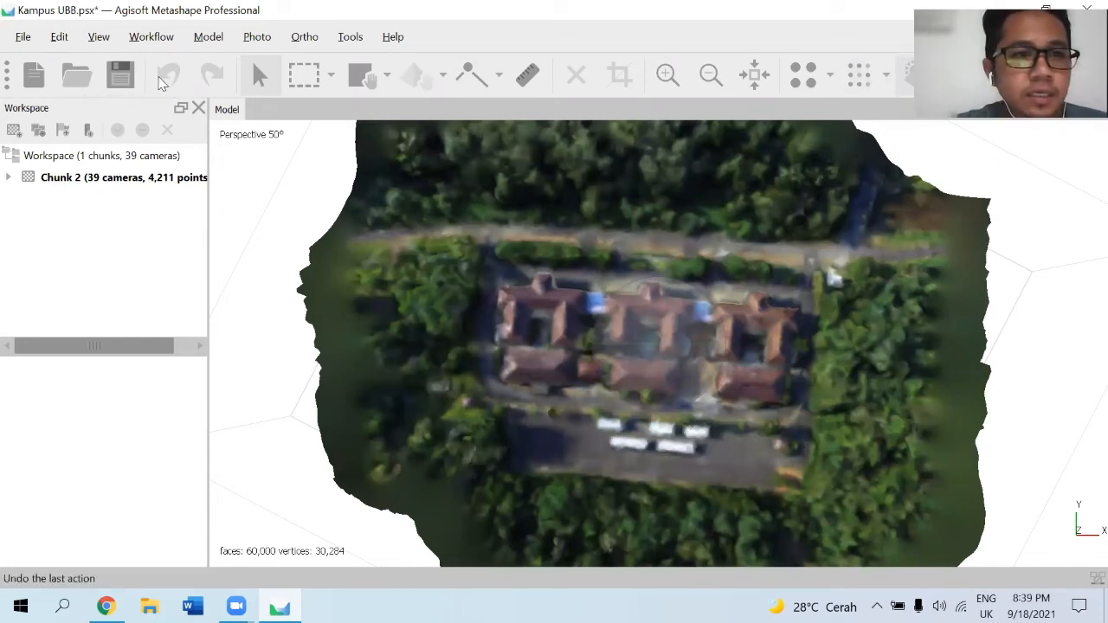
Build a DEM from the dense cloud in Geographic WGS 84 (EPSG::4326) projection with interpolation Enabled (default).
click(150, 37)
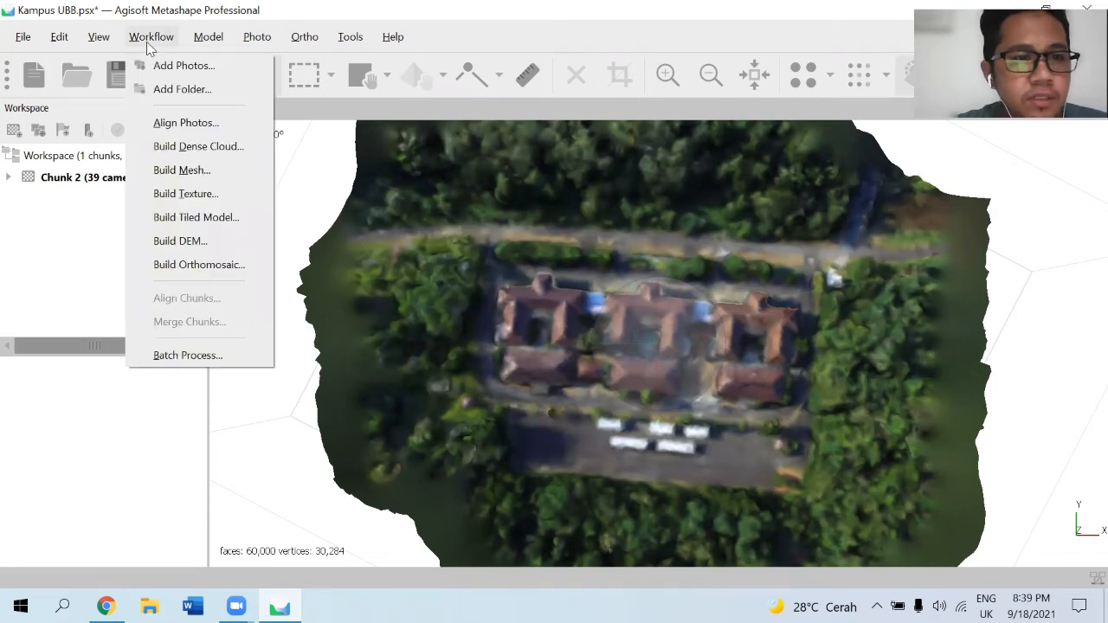
click(193, 249)
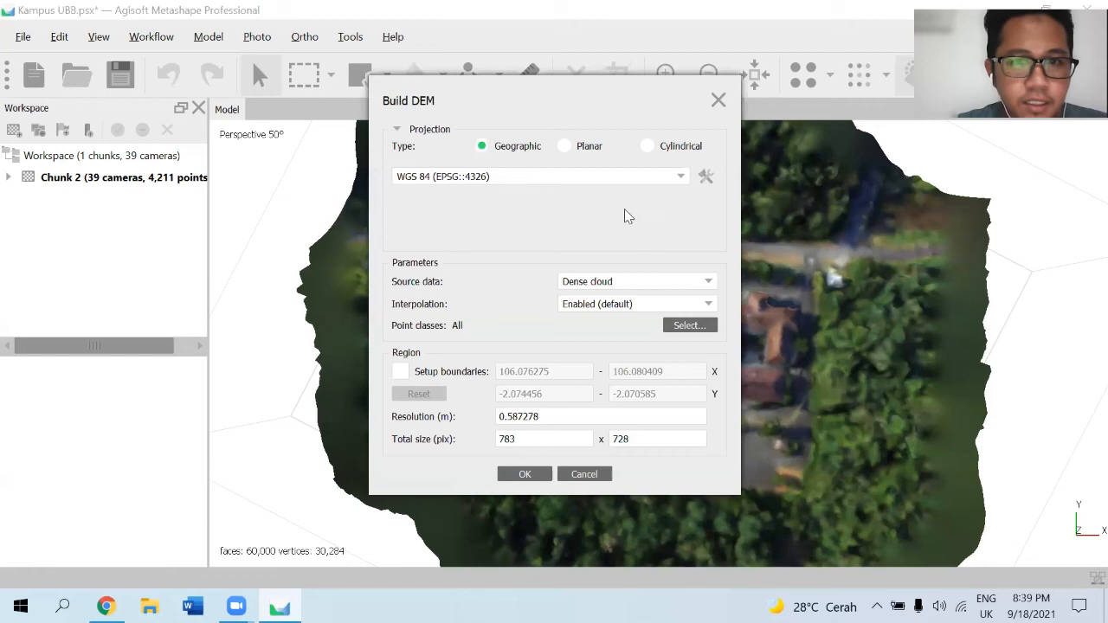
click(523, 474)
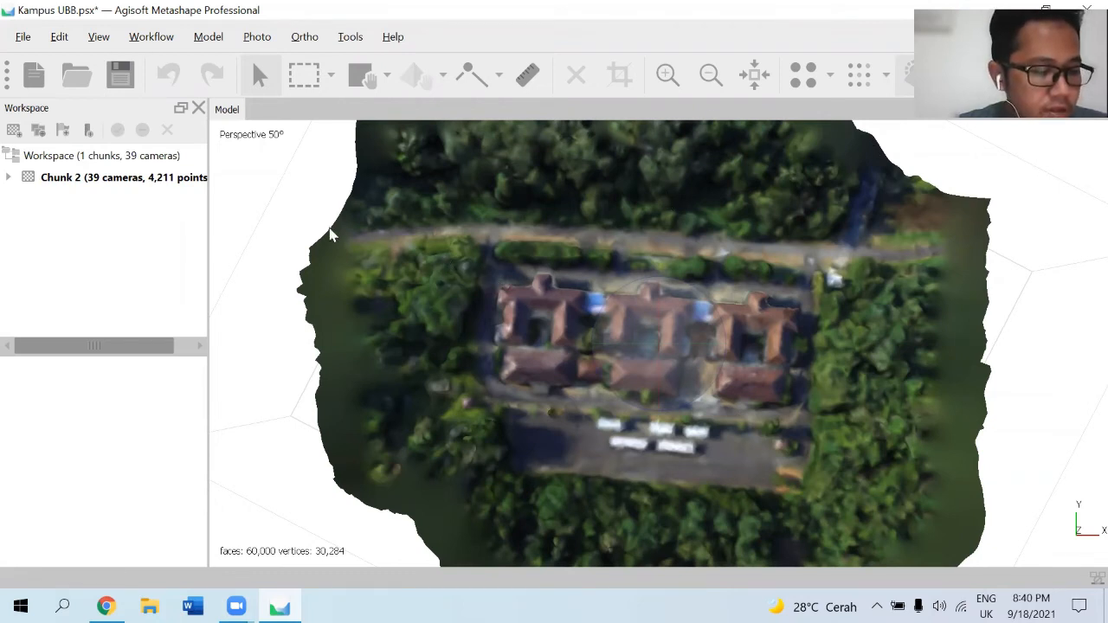
Build an orthomosaic in WGS 84 with Mesh as the surface, Mosaic (default) blending and hole filling enabled.
click(143, 38)
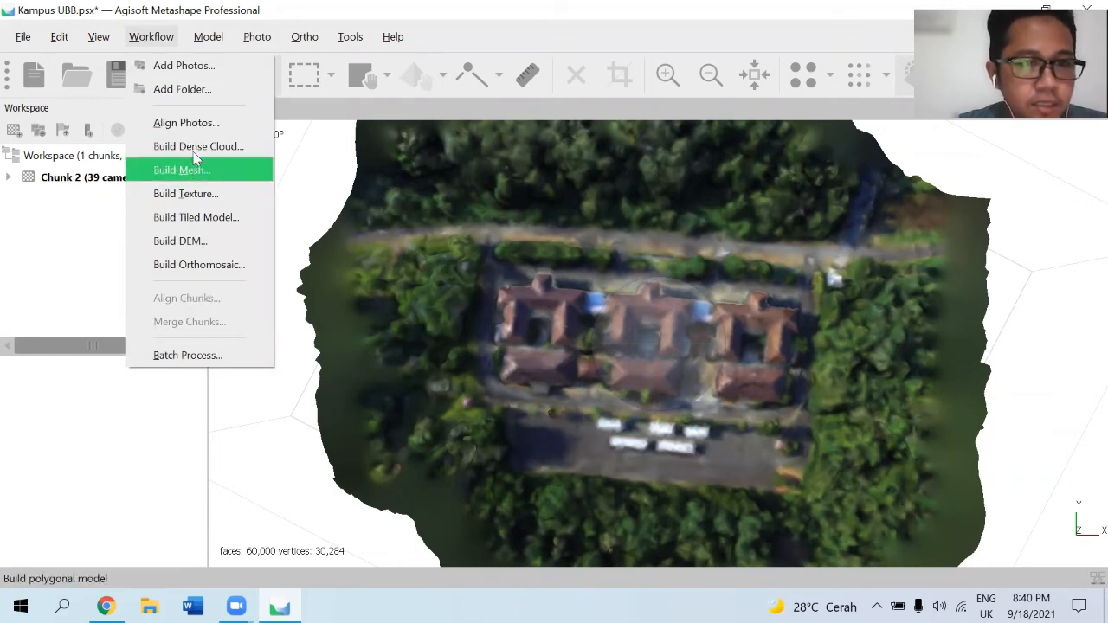
click(212, 270)
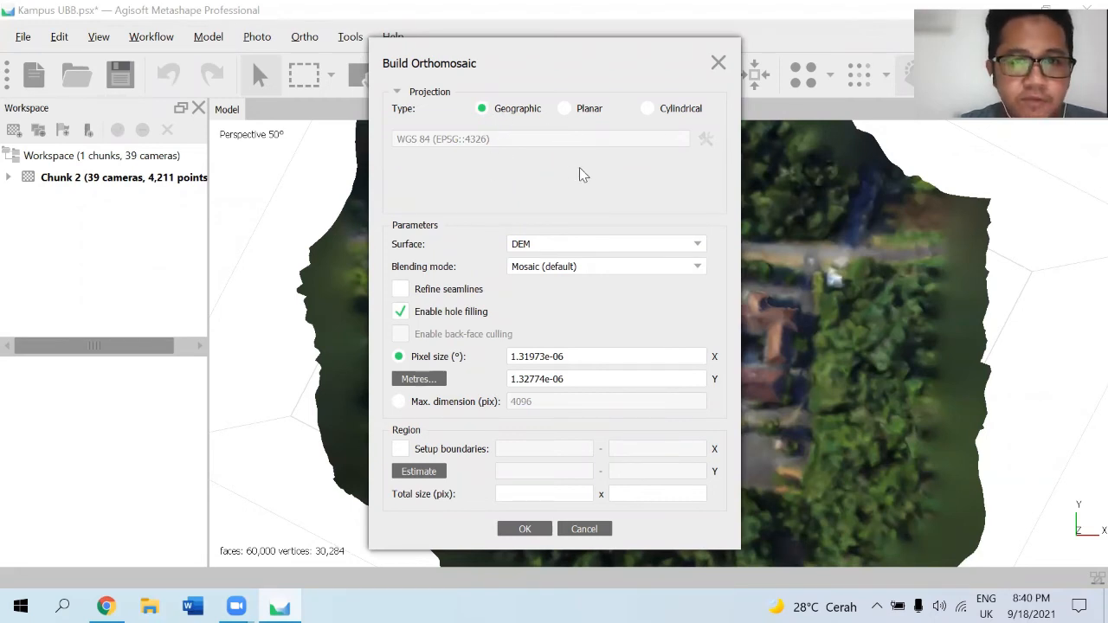
click(541, 243)
click(533, 277)
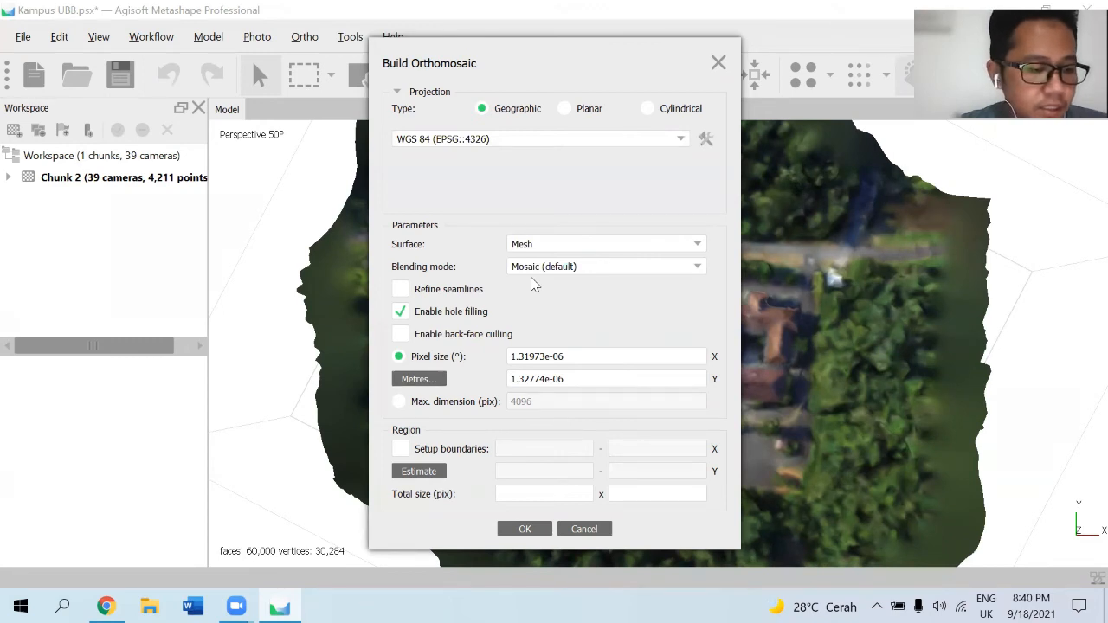
click(525, 529)
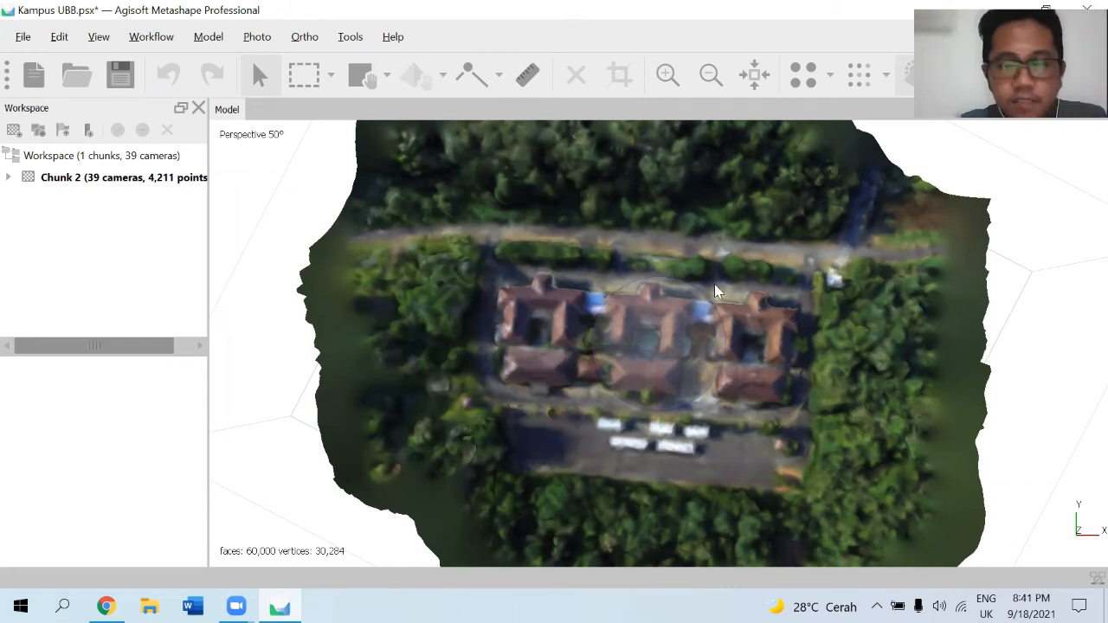
Export the DEM in WGS 84 (EPSG::4326) as a TIFF/GeoTIFF file named DEM.
ctrl+scroll(730, 282, down, 1)
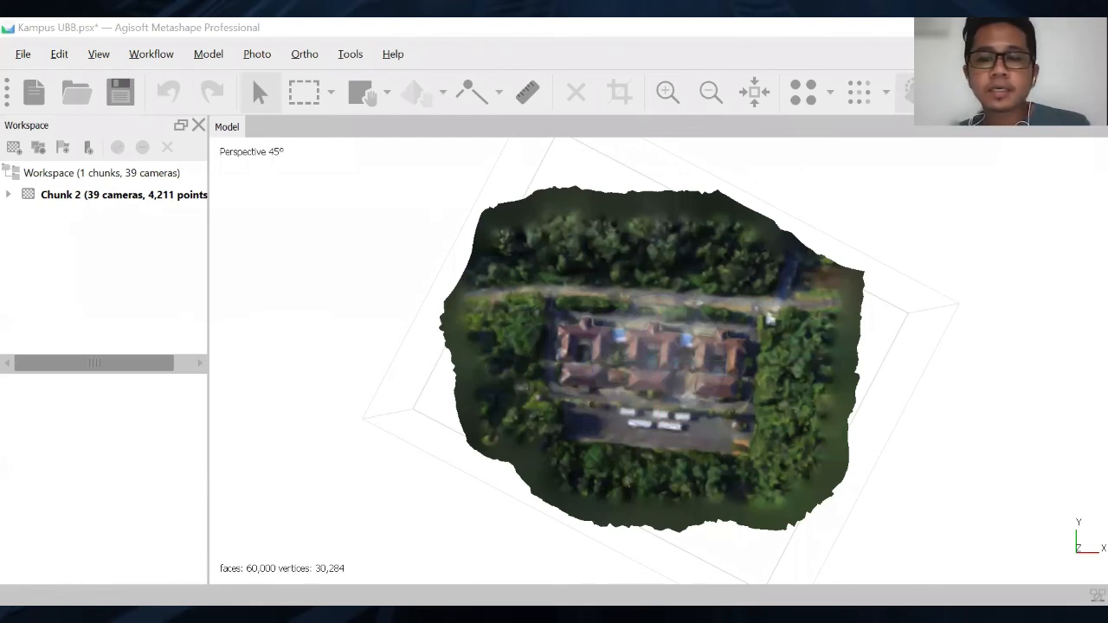
click(23, 54)
mouse_move(87, 245)
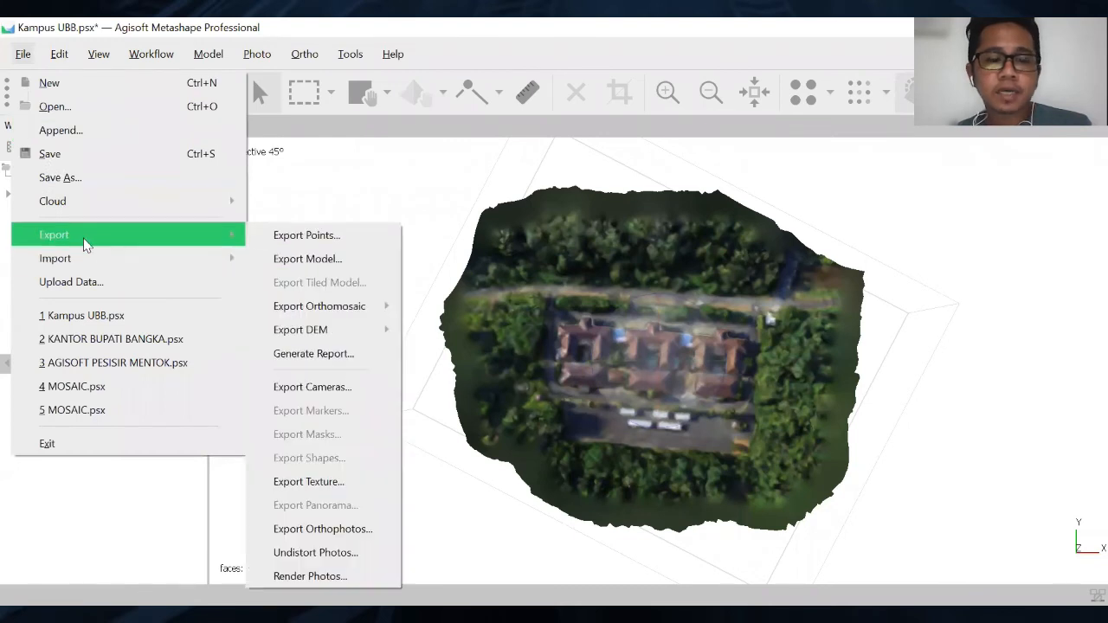
mouse_move(362, 317)
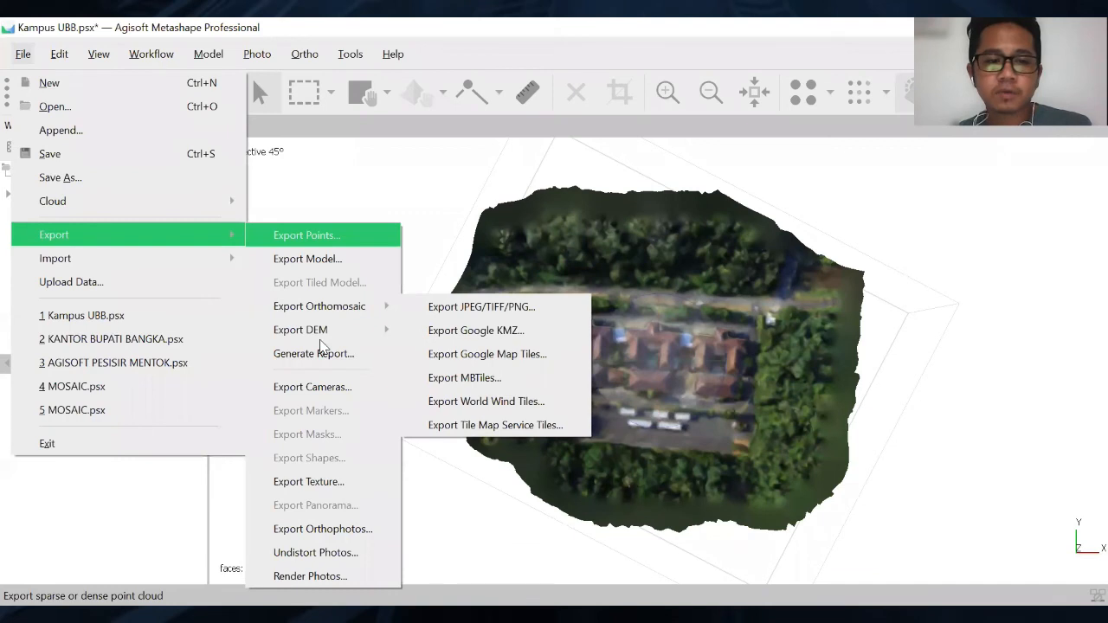
mouse_move(320, 338)
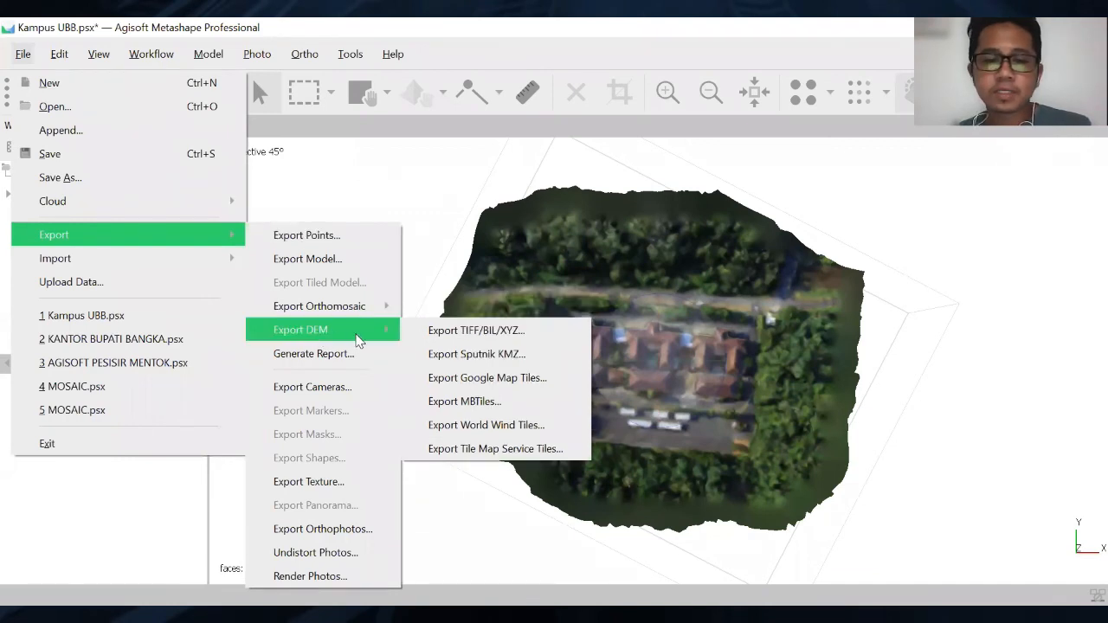
click(442, 340)
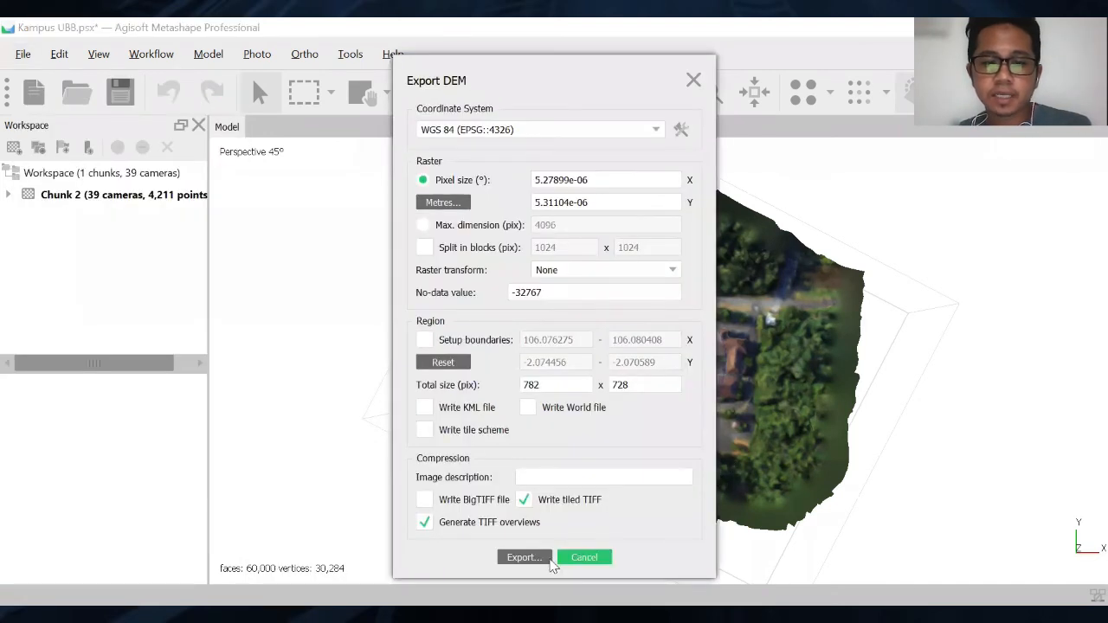
click(522, 557)
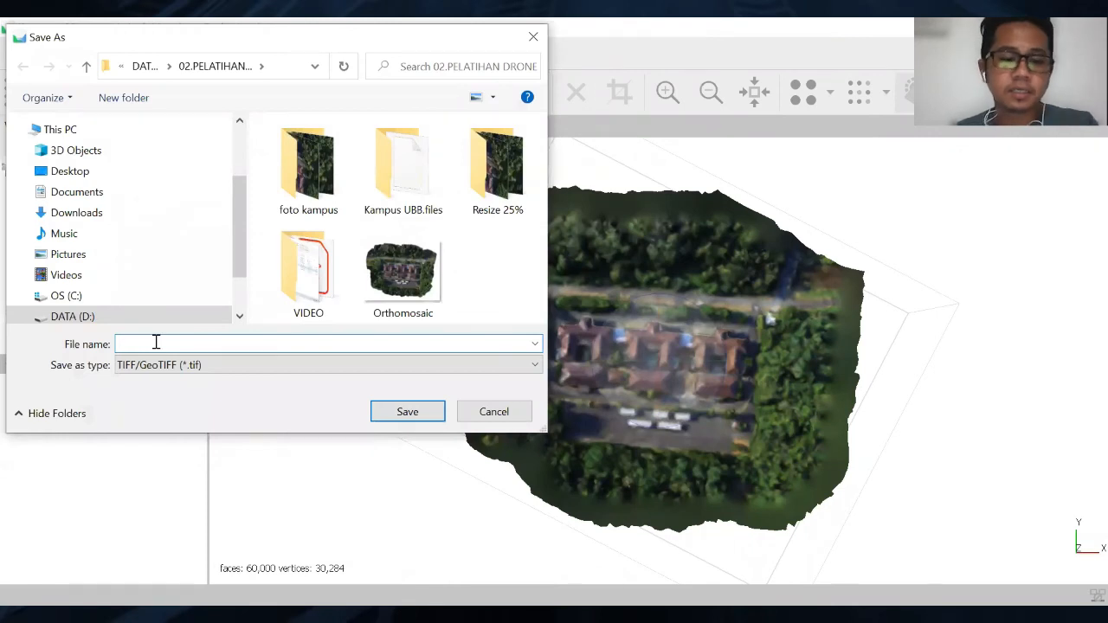
text(DEM)
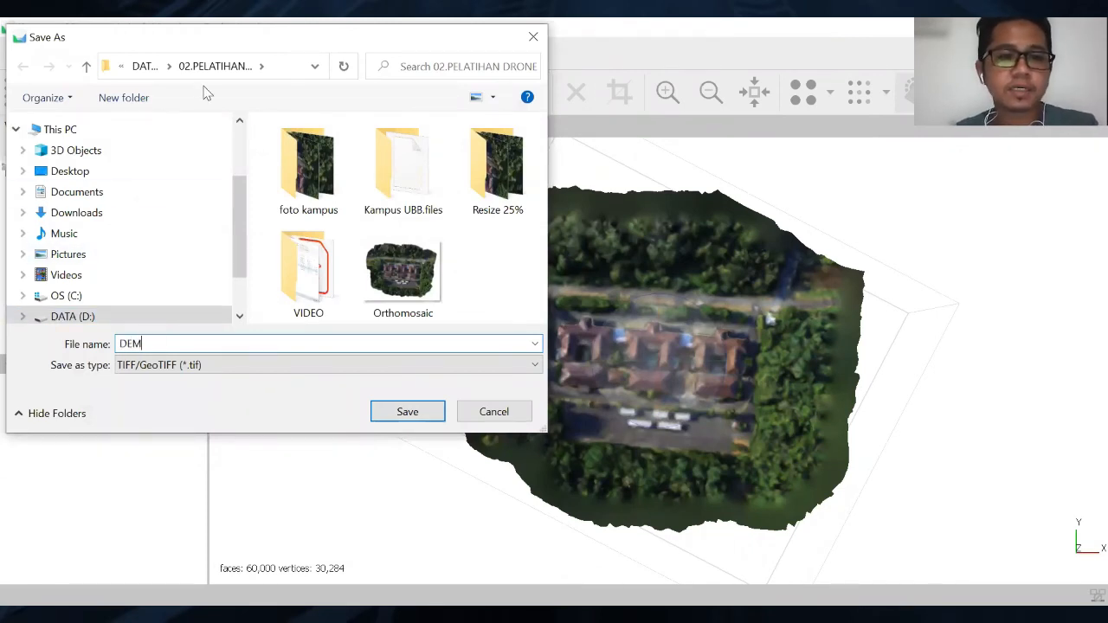
click(412, 414)
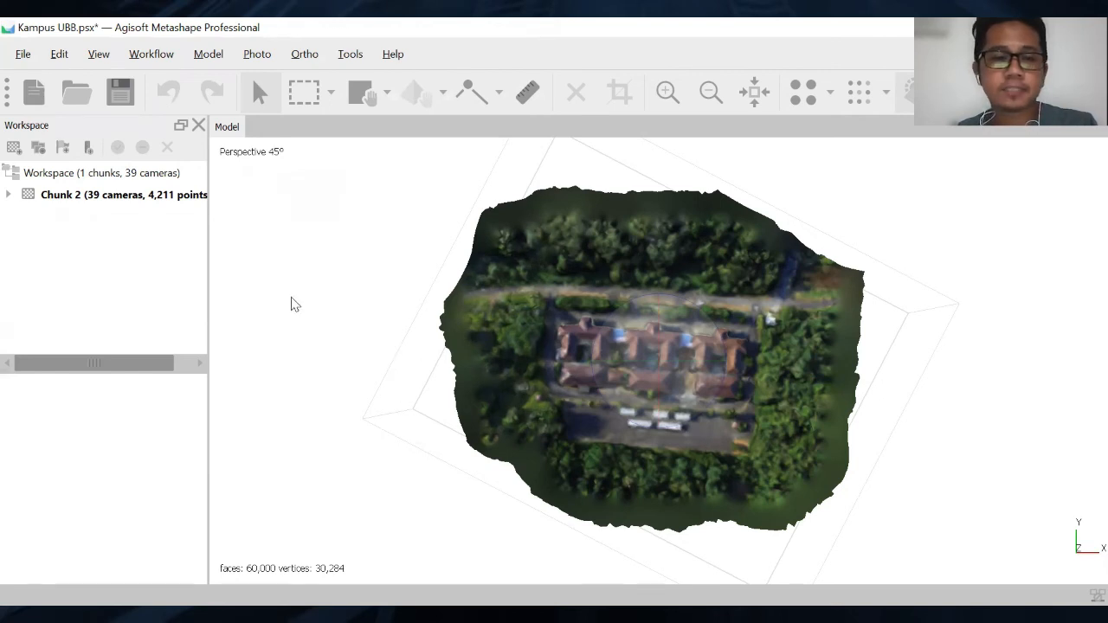
Generate a Top XY processing report with page numbers and save it as the PDF Generate Report Foto UBB in D:\02.PELATIHAN DRONE.
click(23, 53)
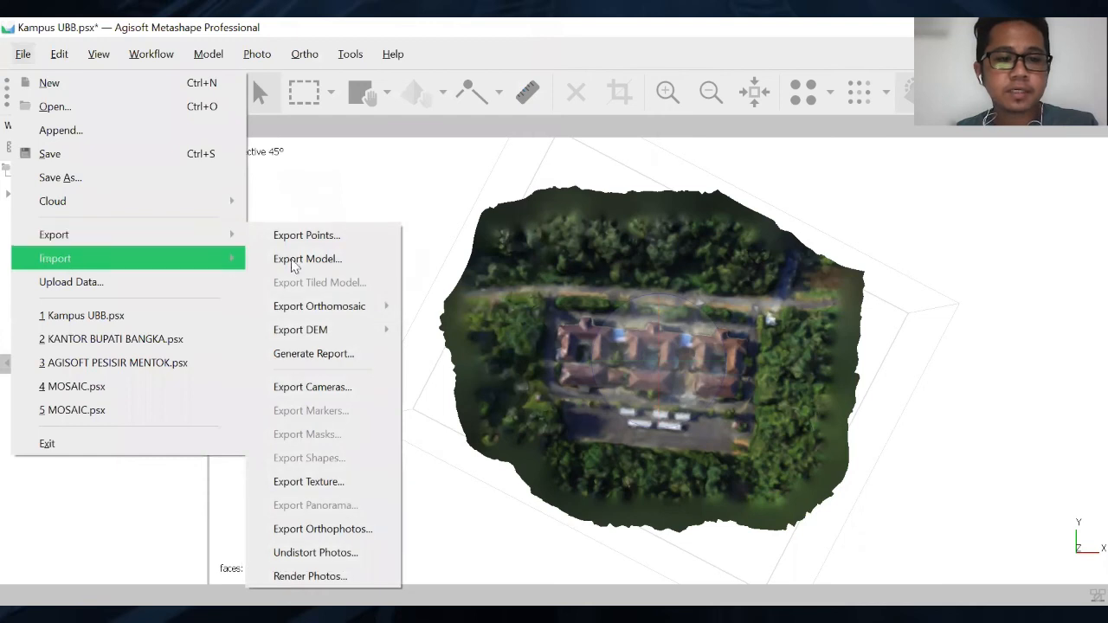
click(326, 362)
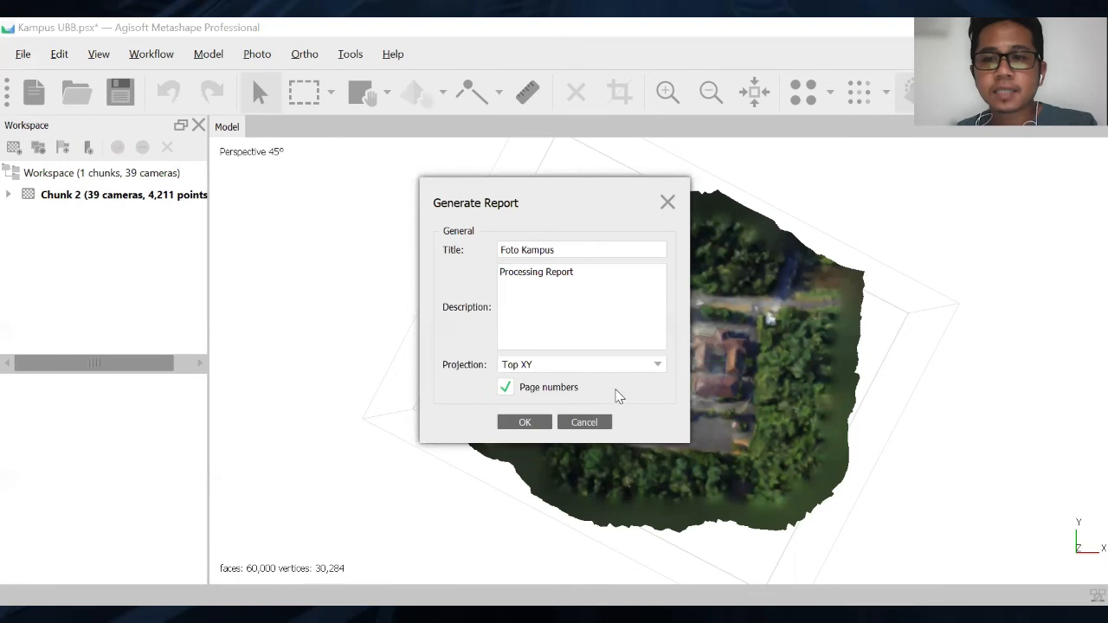
click(525, 422)
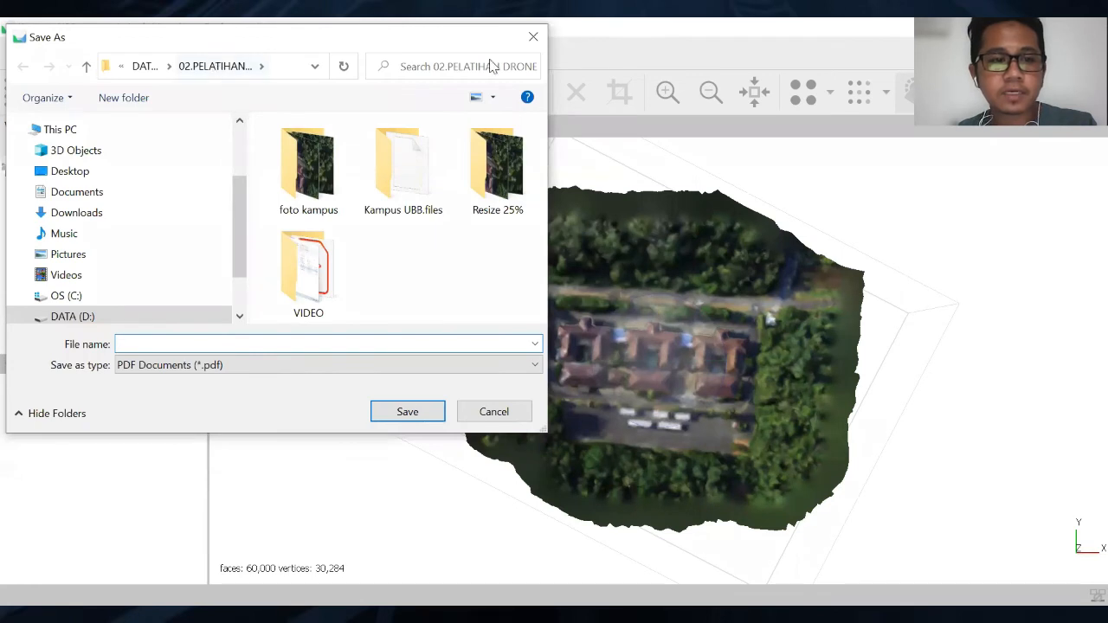
text(Generate Report Foto)
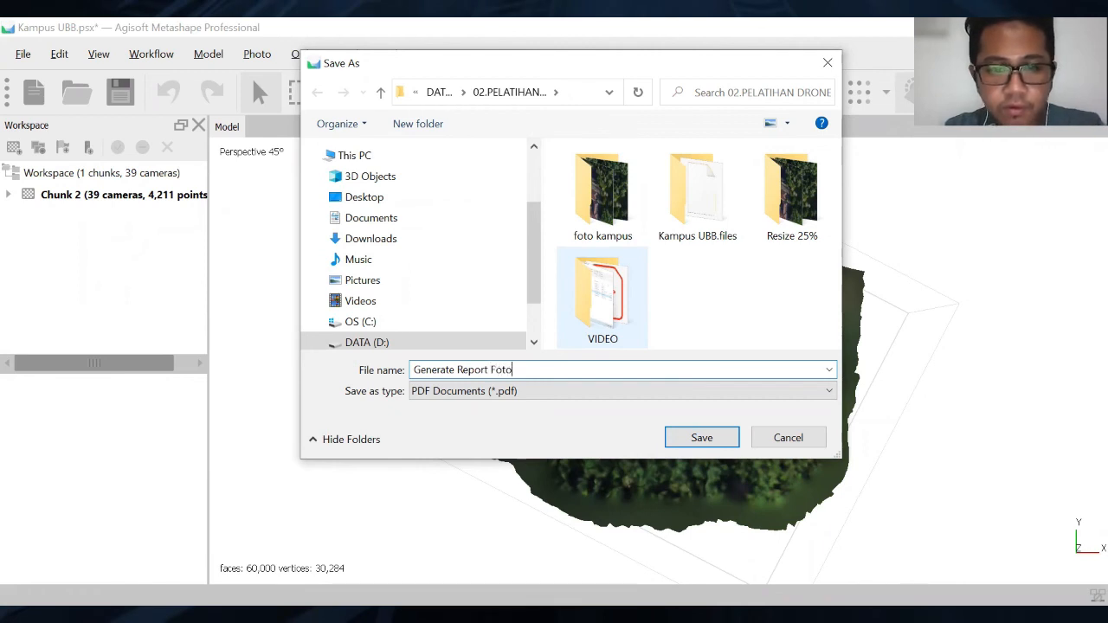
text(UBB)
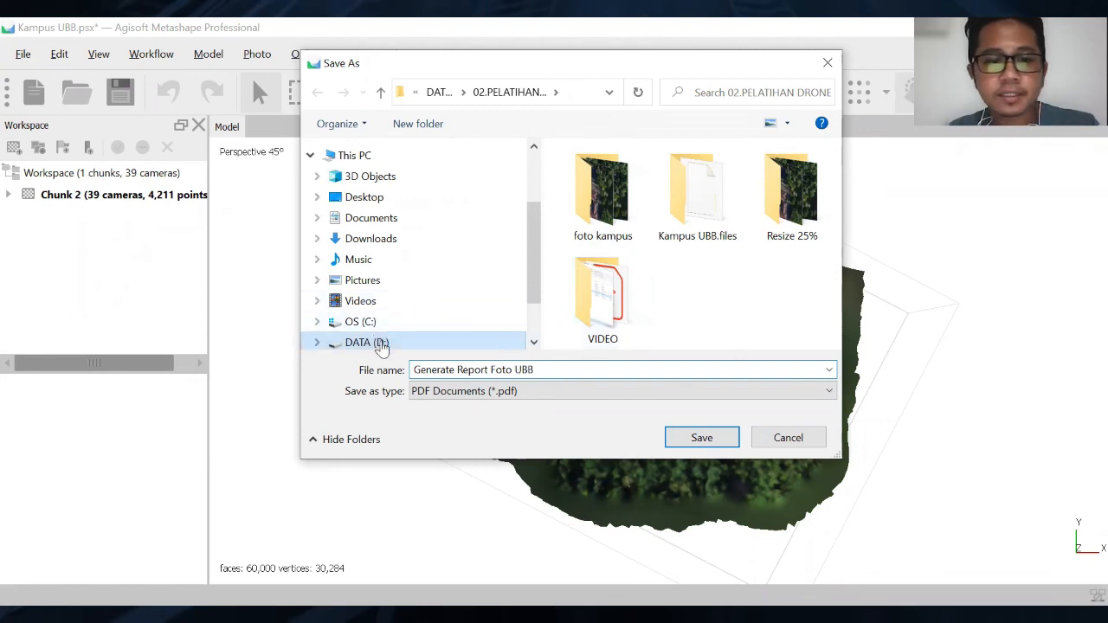
click(381, 346)
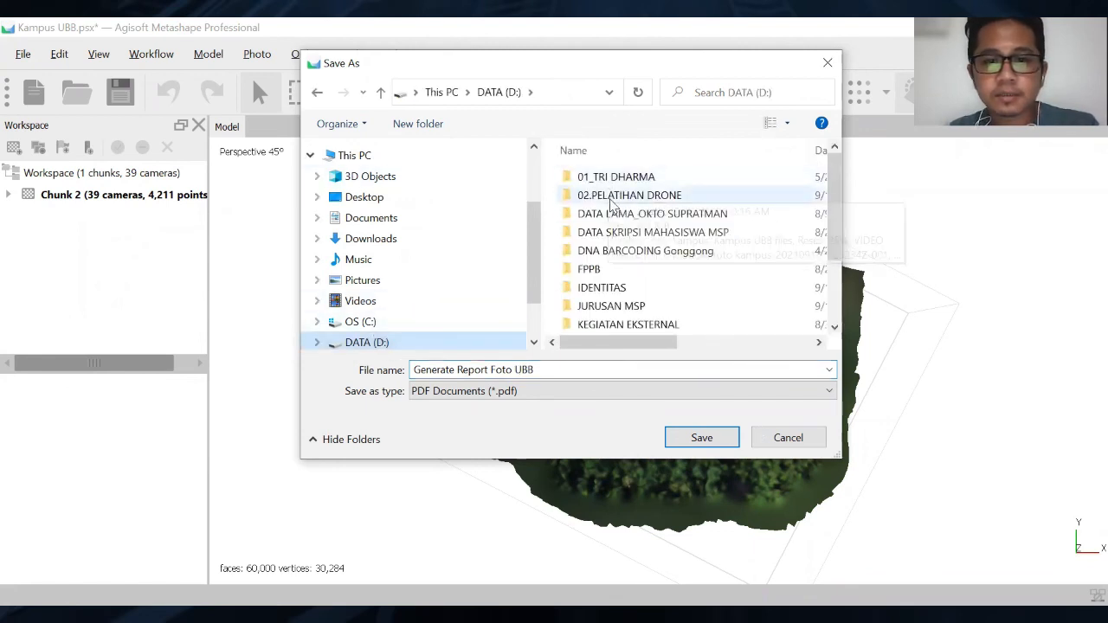
double_click(814, 194)
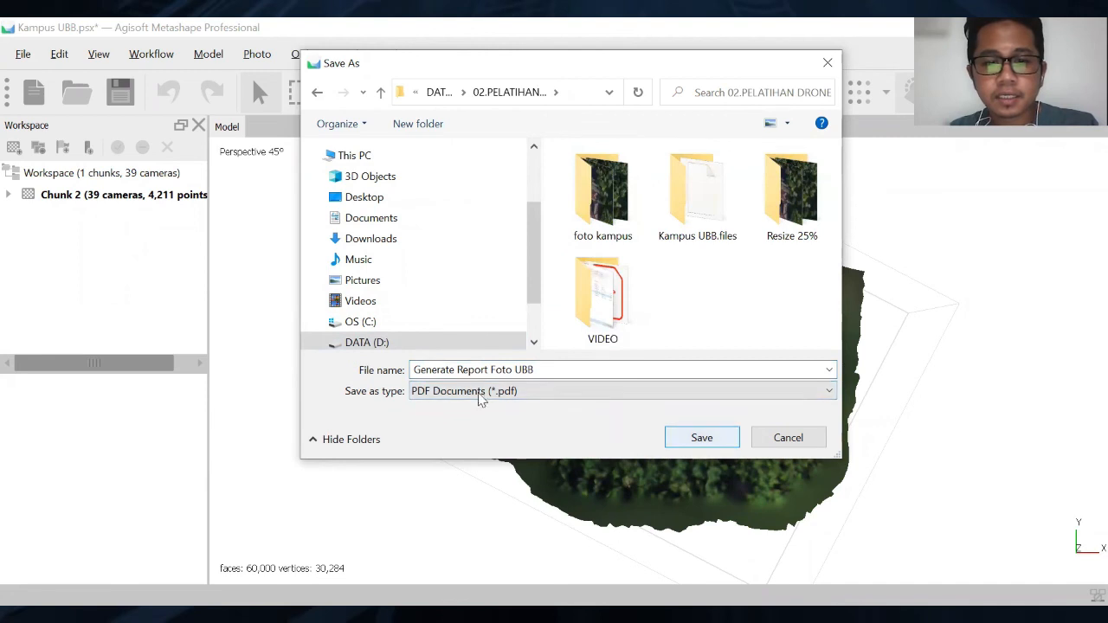
click(716, 443)
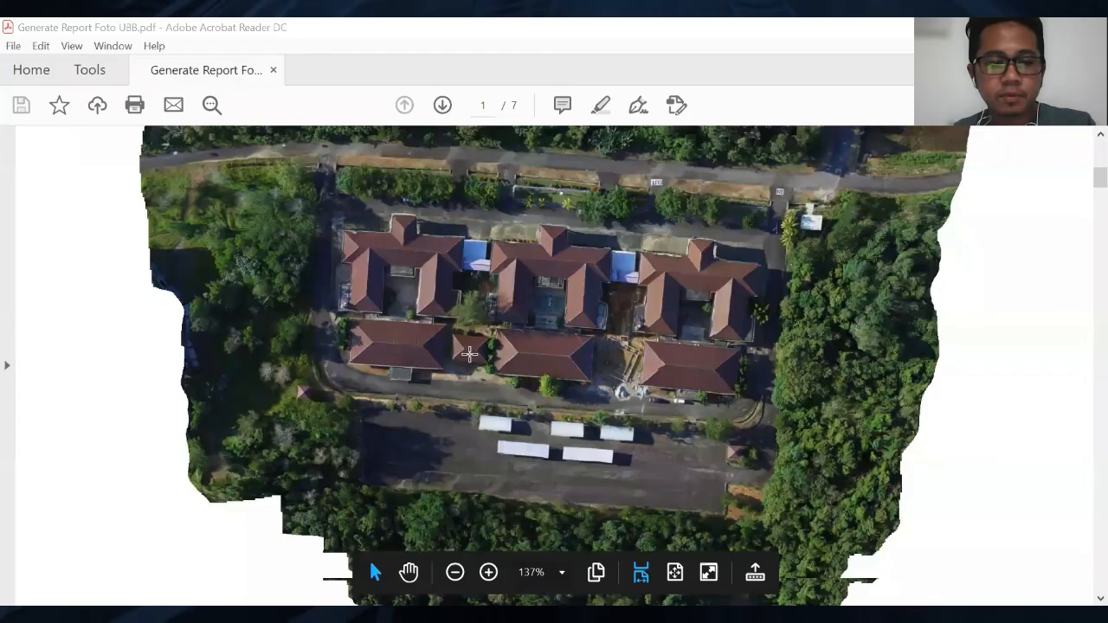
Examine the Survey Data section of the PDF report in Adobe Acrobat Reader, including flying altitude, ground resolution and the camera table.
scroll(470, 356, down, 10)
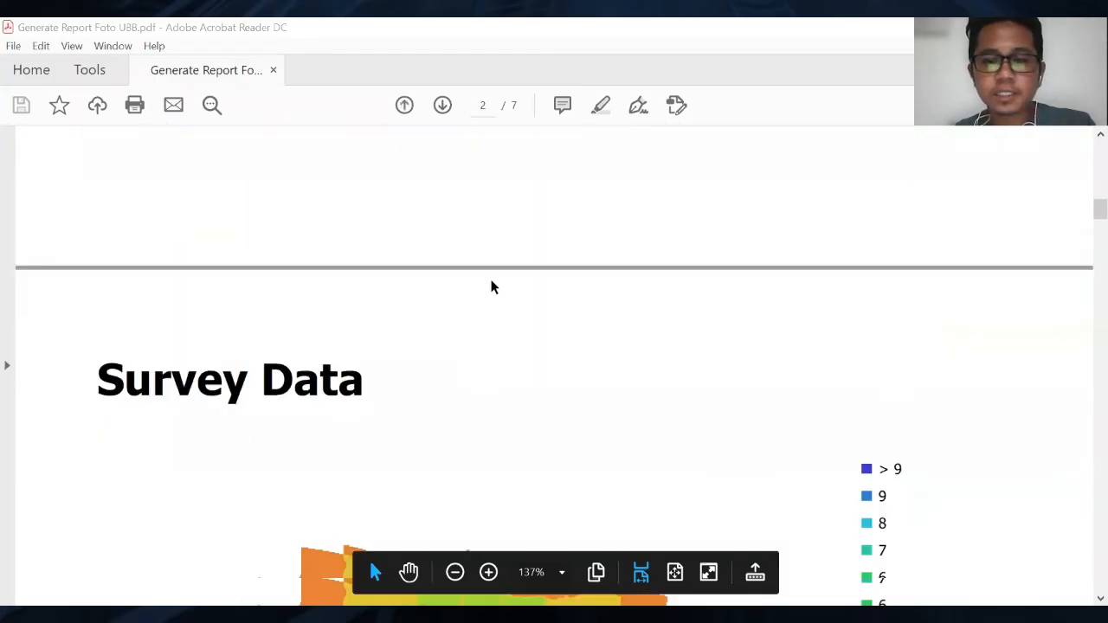
scroll(573, 279, down, 8)
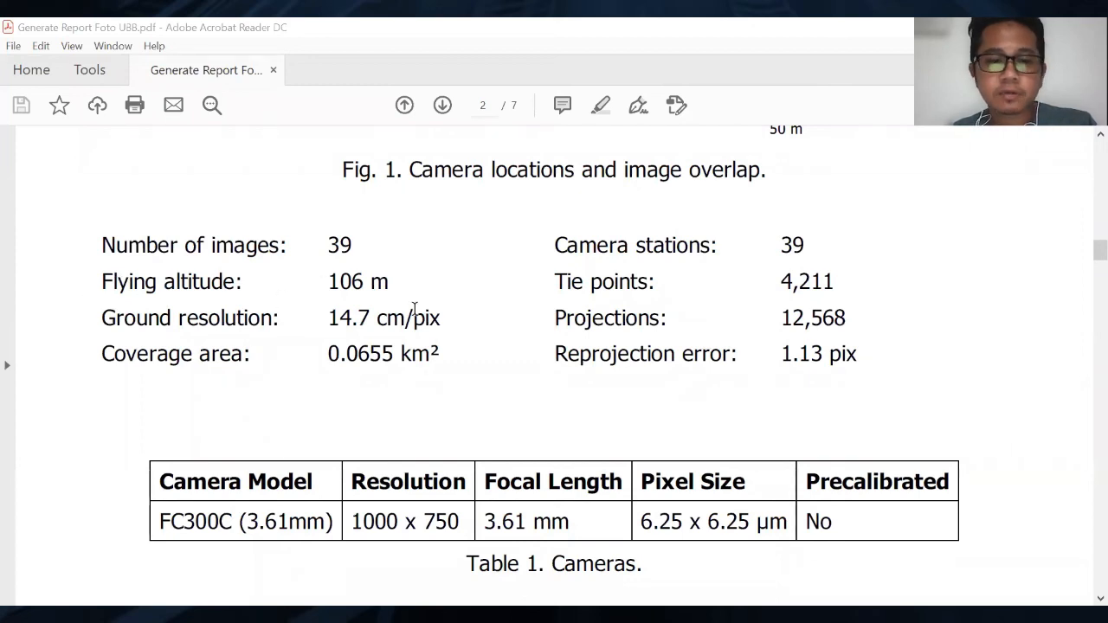
drag(391, 282, 327, 282)
drag(101, 316, 441, 318)
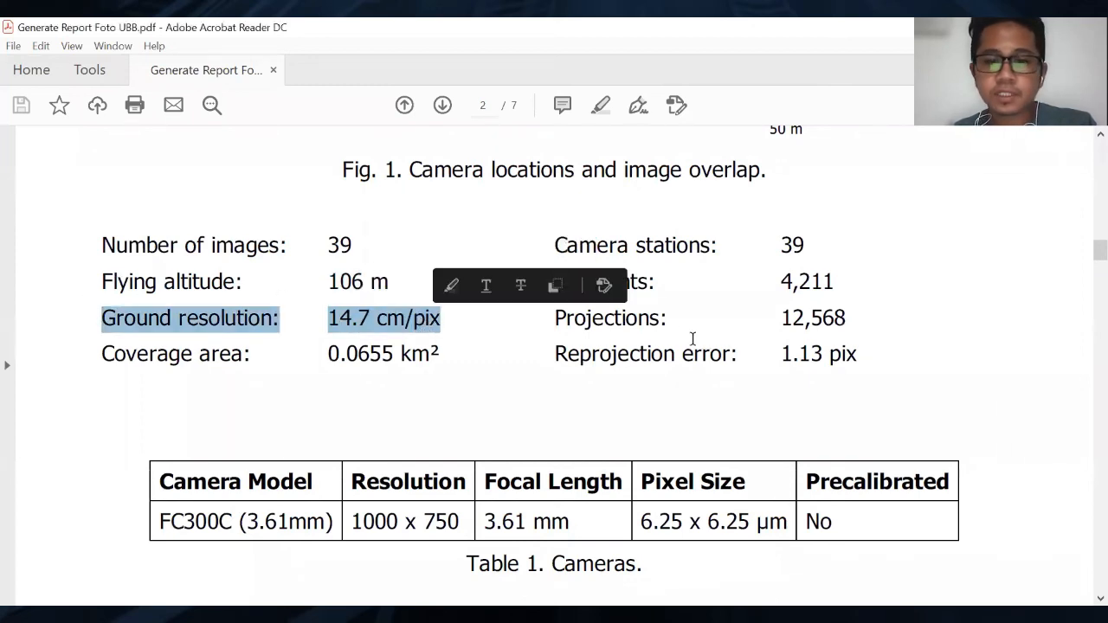
scroll(684, 362, down, 1)
scroll(638, 290, down, 5)
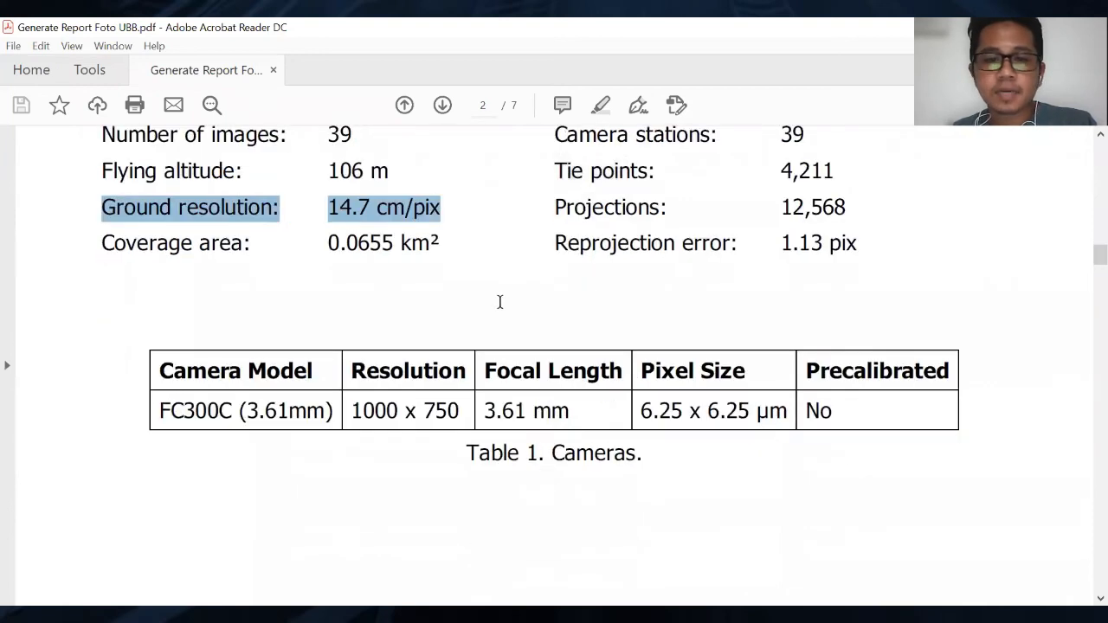
scroll(809, 303, down, 8)
scroll(926, 199, up, 7)
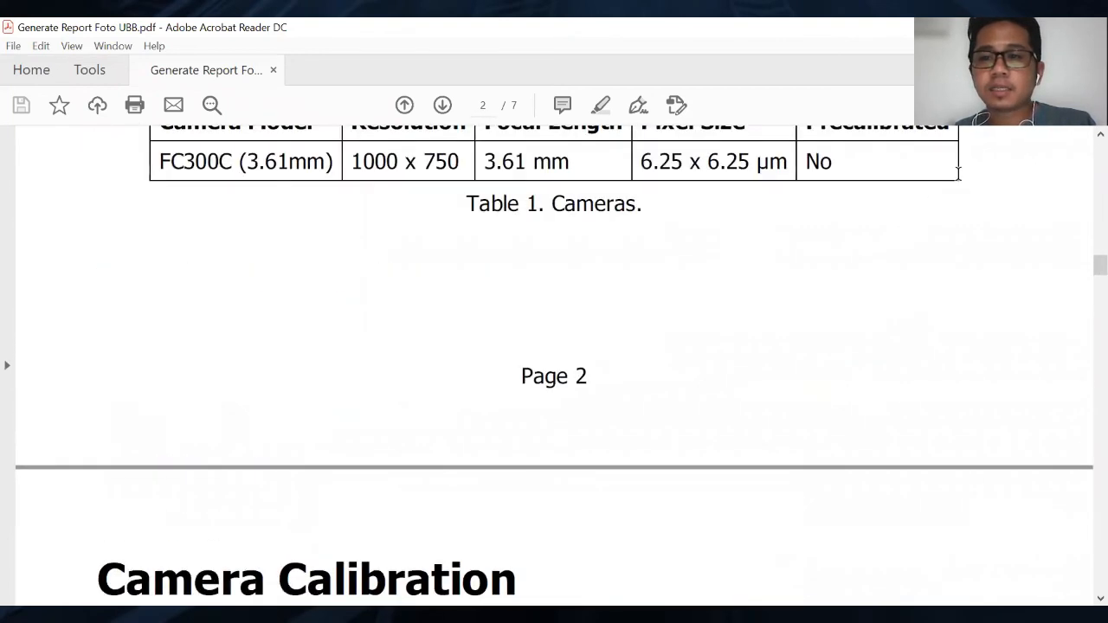